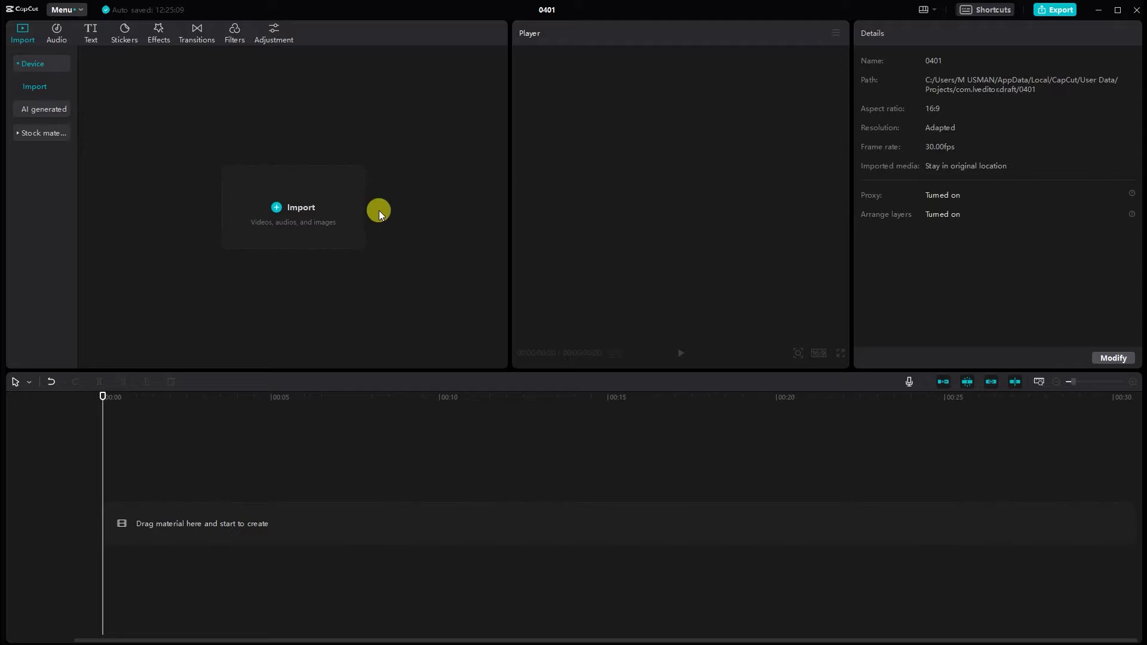
Step: Import the clips 3682356-hd_2048_1080_25fps.mp4 and 5272495-hd_1920_1080_30fps.mp4 from the computer
left_click(246, 227)
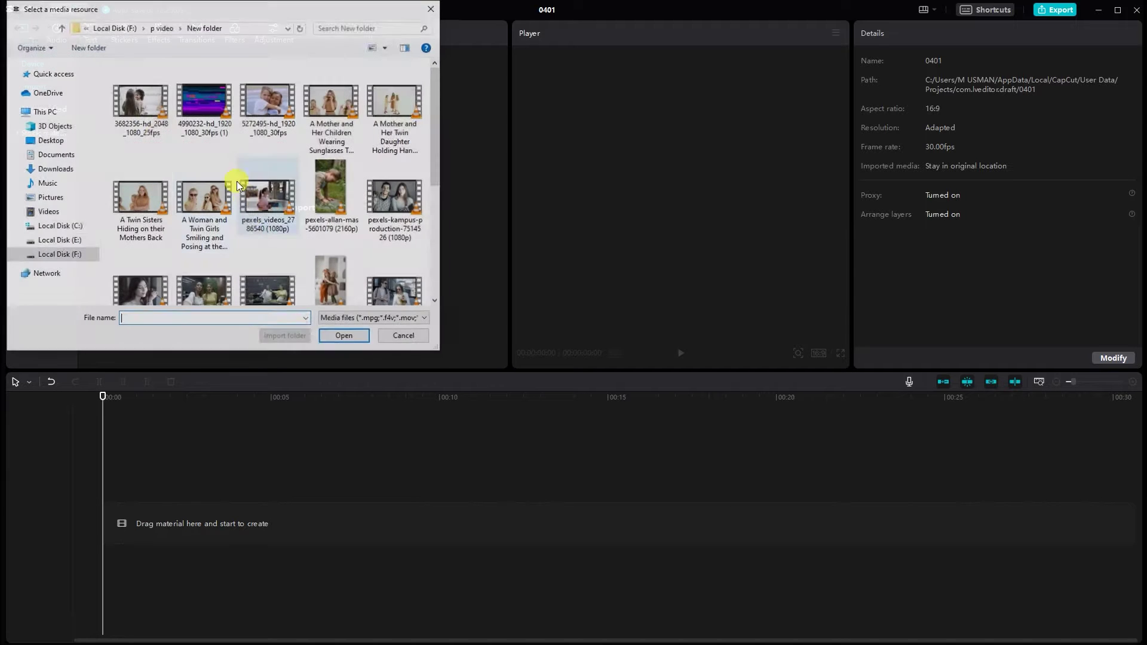
left_click(150, 122)
left_click(268, 102, "ctrl")
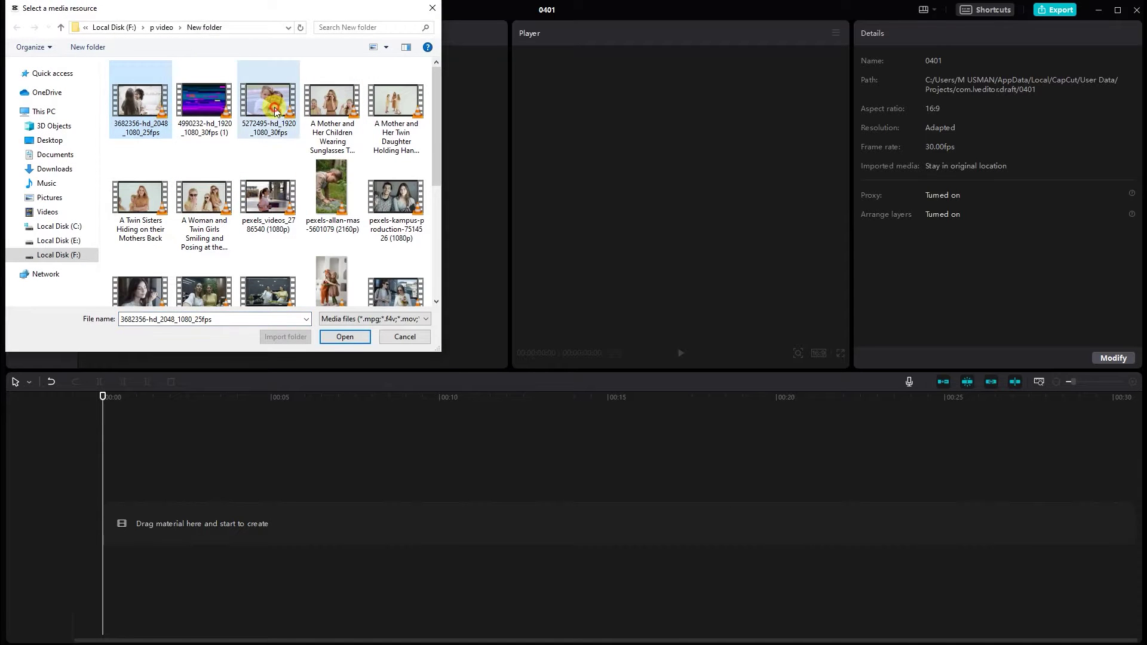
left_click(334, 335)
Step: Place both clips on the timeline and reset the first clip's scale to 100%
left_click_drag(191, 264, 111, 506)
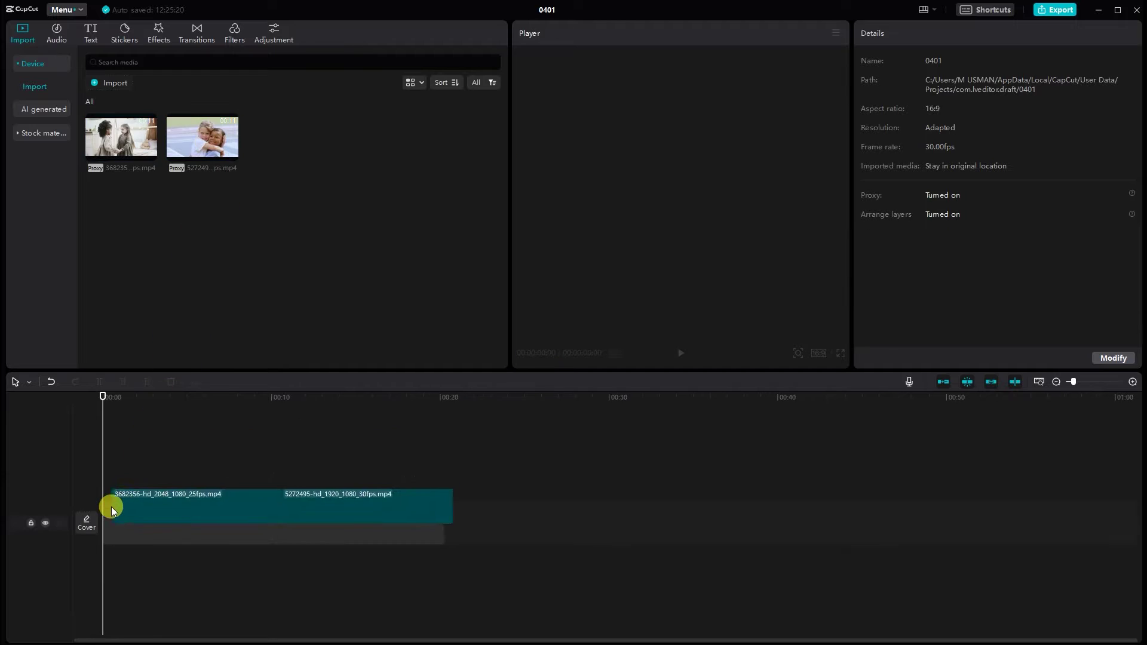
left_click(171, 461)
left_click(203, 540)
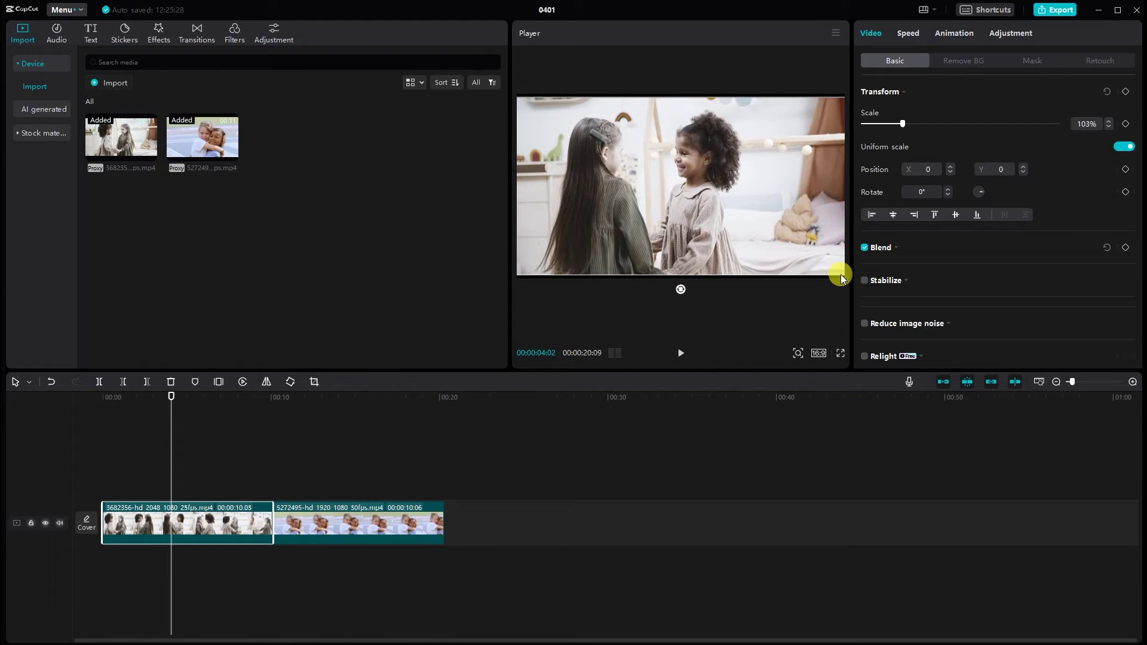
left_click_drag(841, 278, 844, 276)
Step: Move the 5272495 clip to a track above and trim it to 9 seconds
left_click_drag(375, 520, 231, 489)
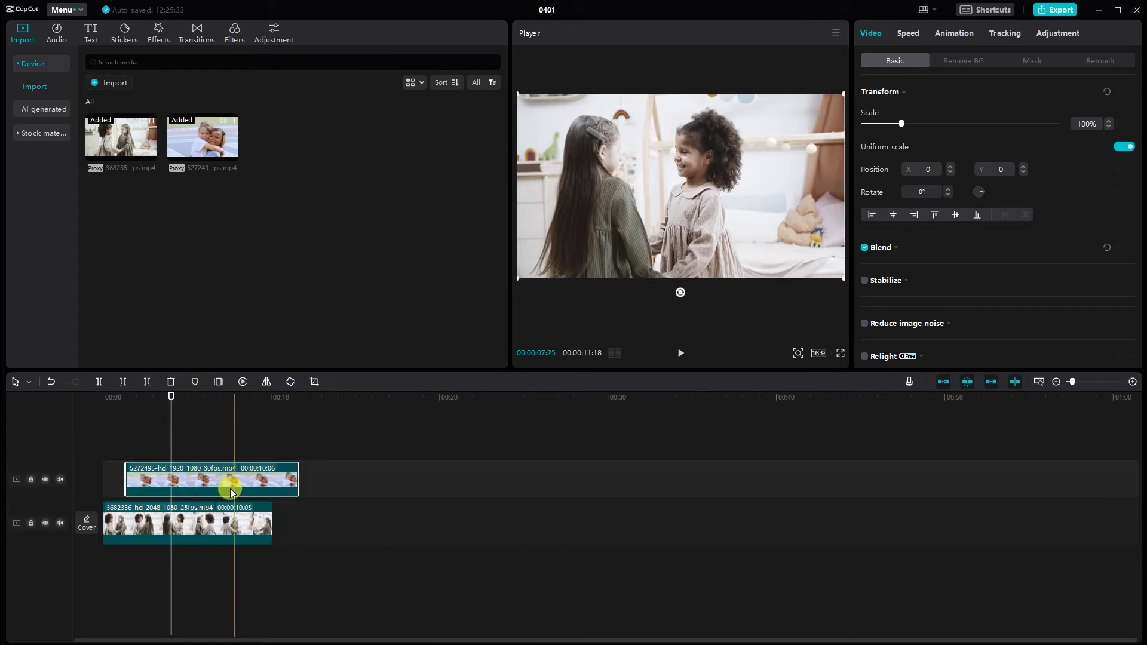
left_click(1133, 381)
left_click(1132, 382)
left_click_drag(835, 481, 766, 486)
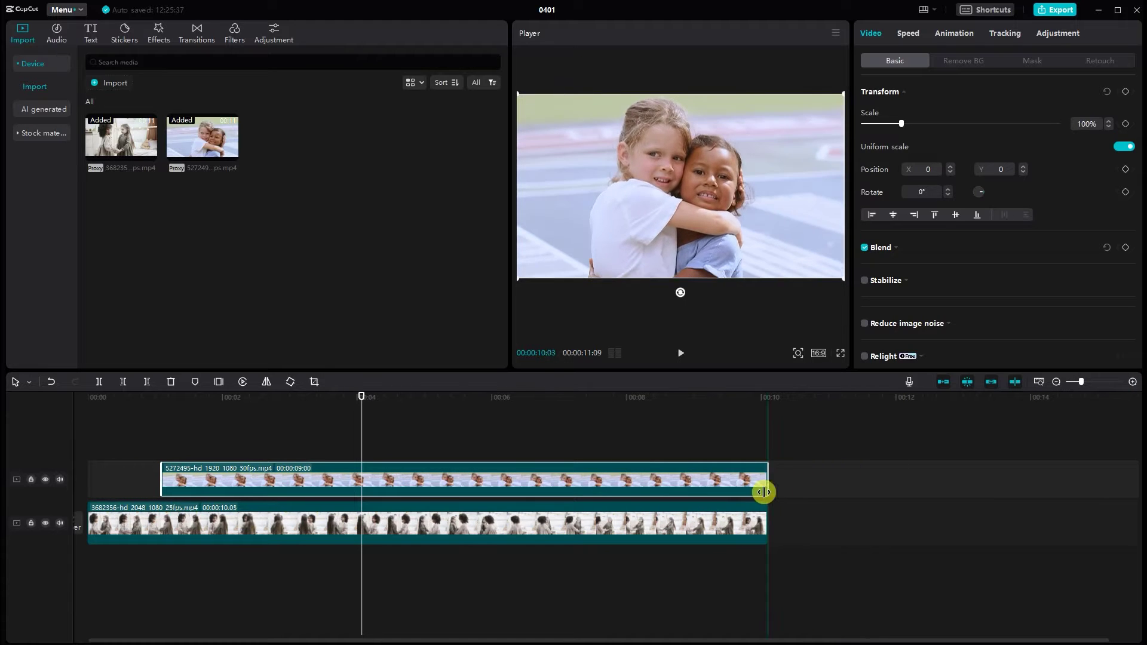
left_click(173, 436)
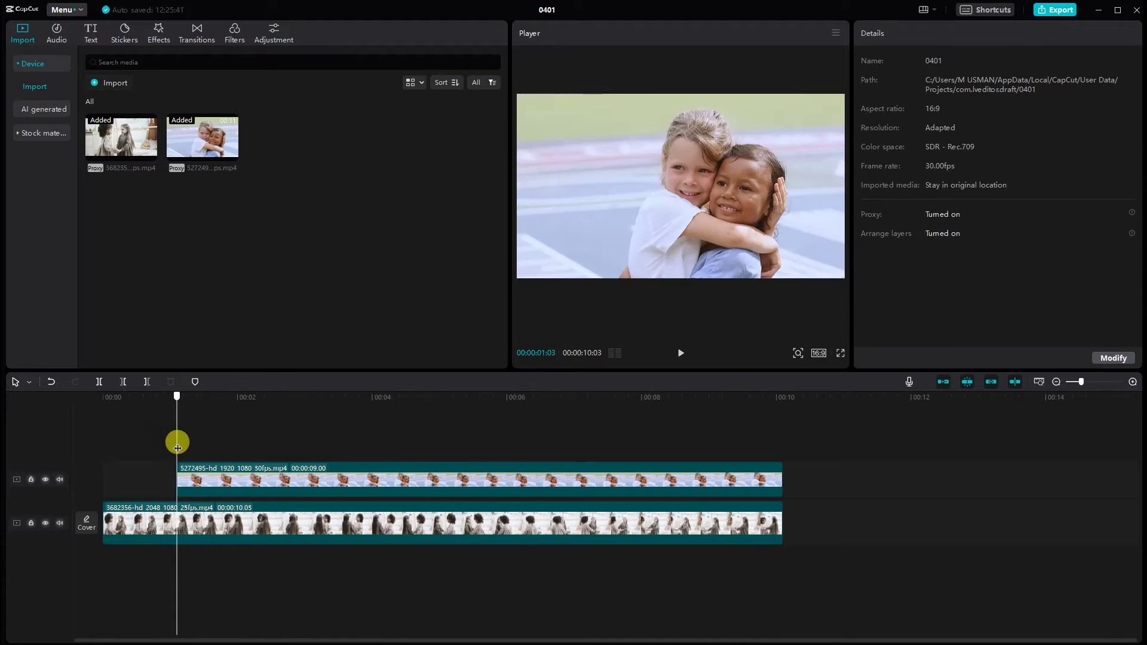
Step: Give the top clip a full-height rectangle mask positioned at the frame's left edge
left_click(513, 476)
left_click(1034, 62)
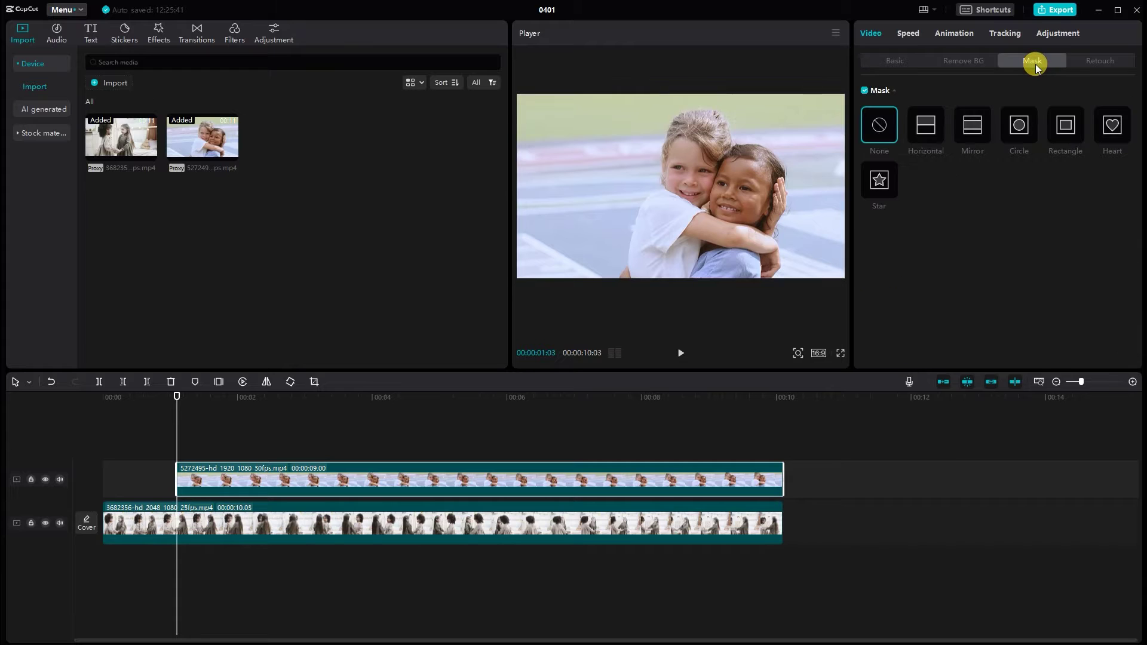
left_click(1068, 128)
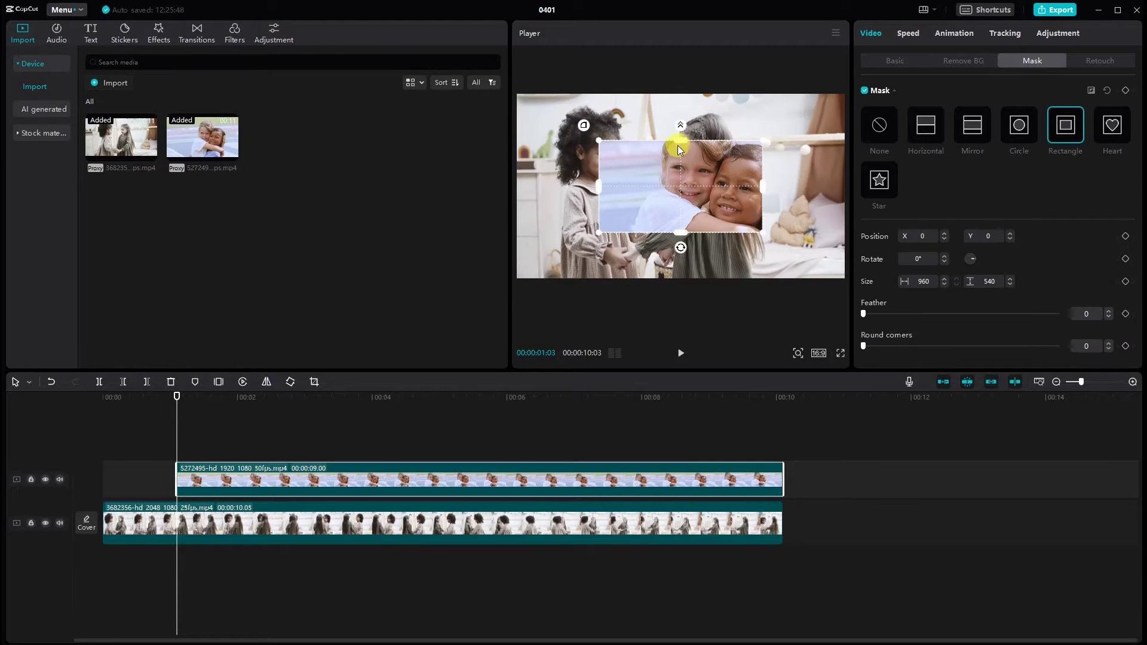
left_click_drag(678, 143, 687, 95)
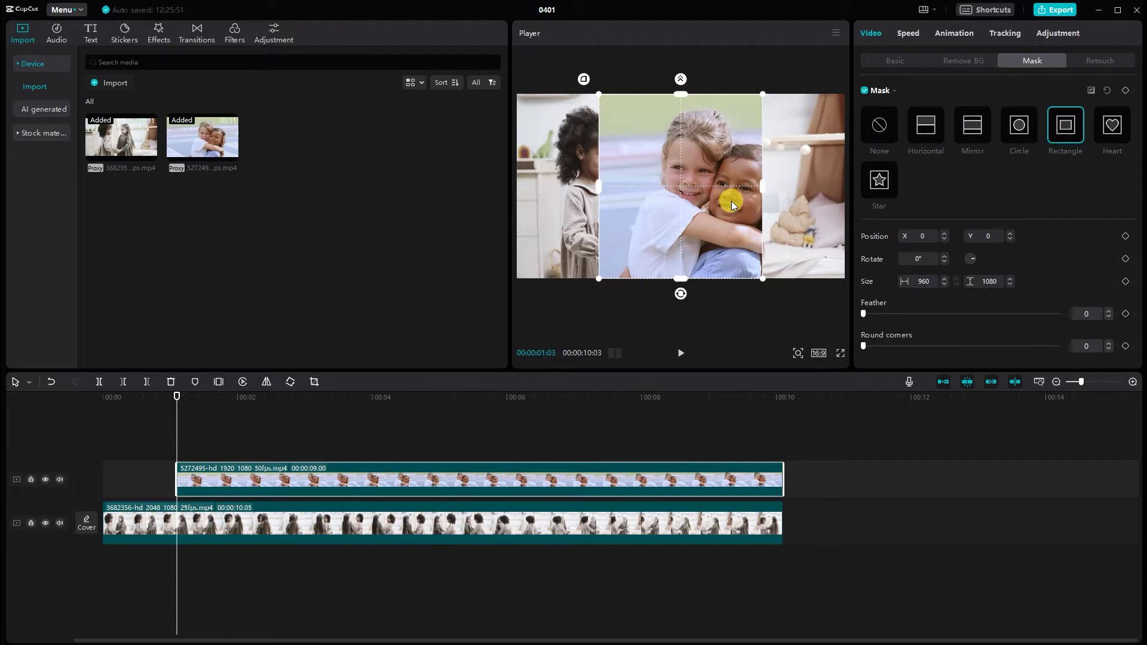
left_click_drag(731, 201, 519, 192)
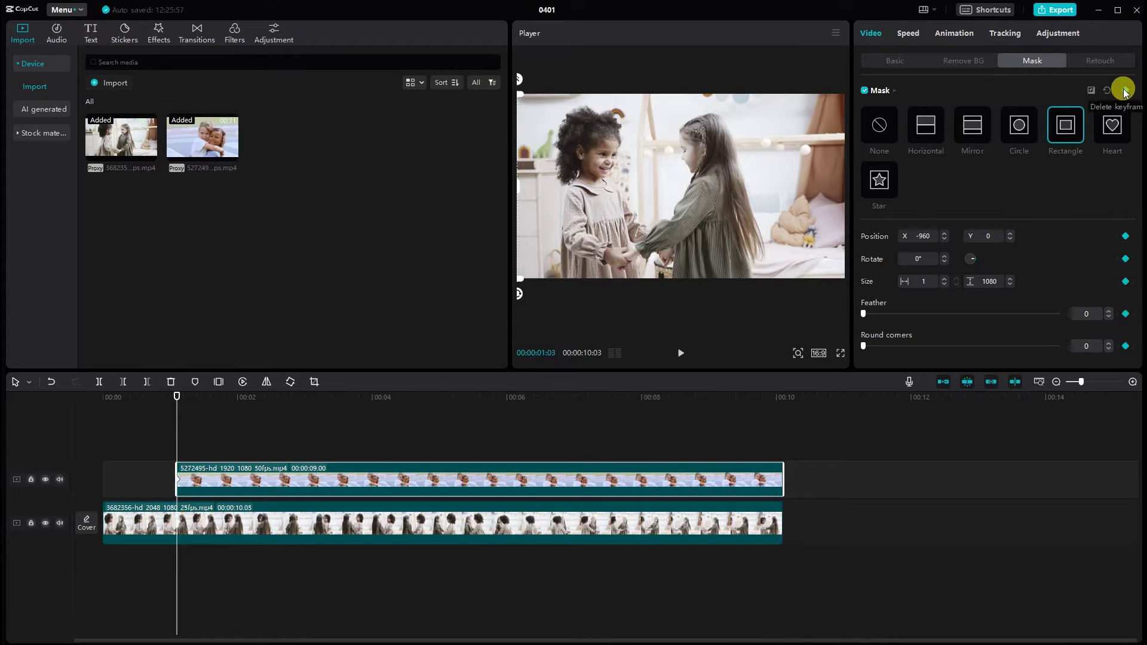
Step: Keyframe the mask widening at about four seconds to reveal the whole clip, then preview the wipe
left_click_drag(188, 422, 445, 461)
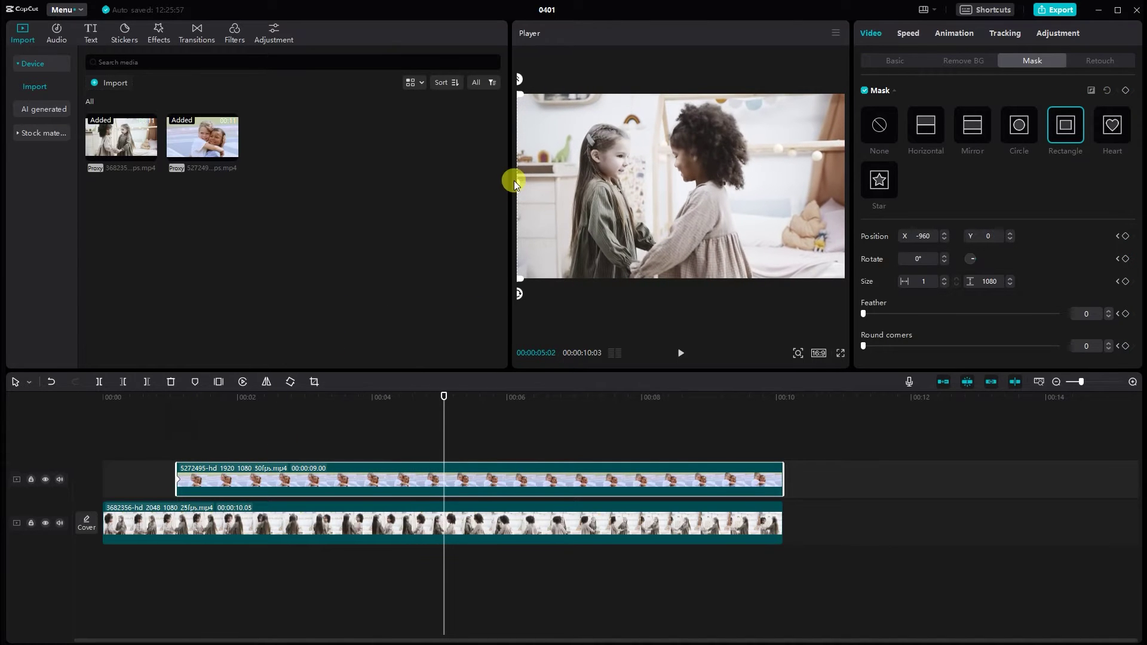
left_click_drag(519, 188, 847, 171)
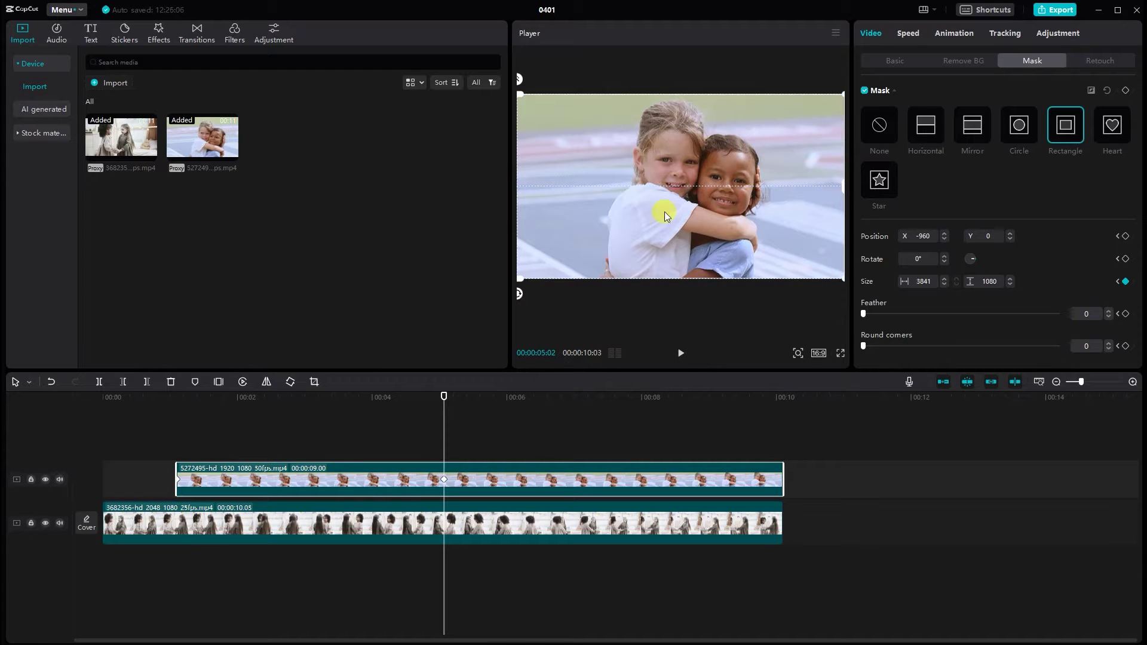
left_click(210, 431)
key("Home")
key("space")
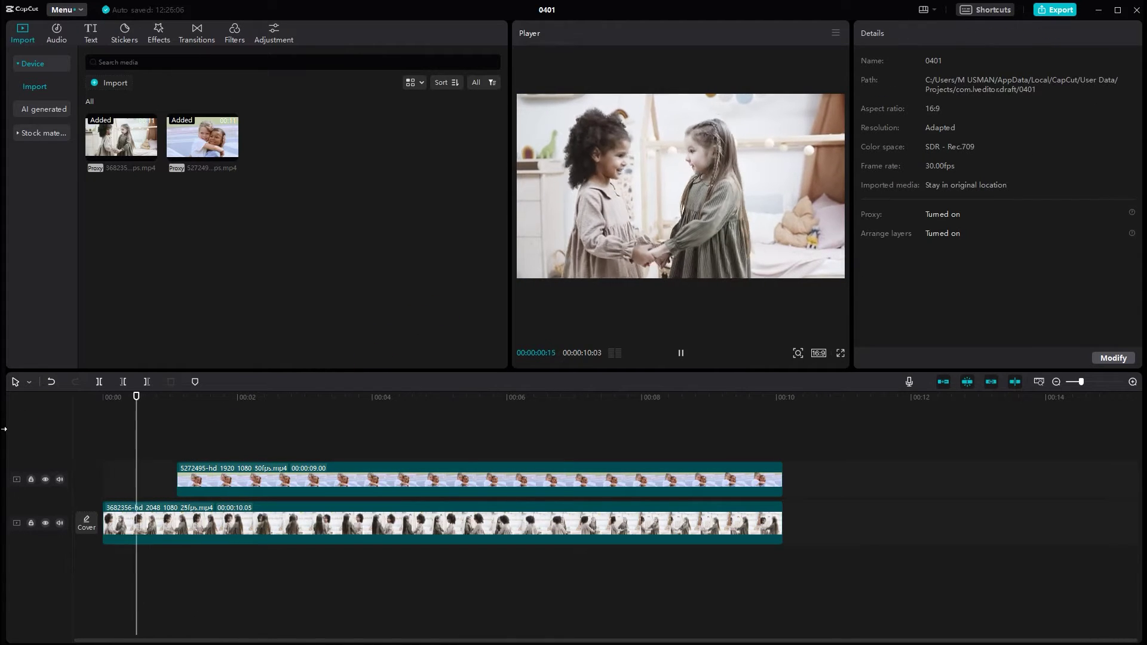
left_click(17, 436)
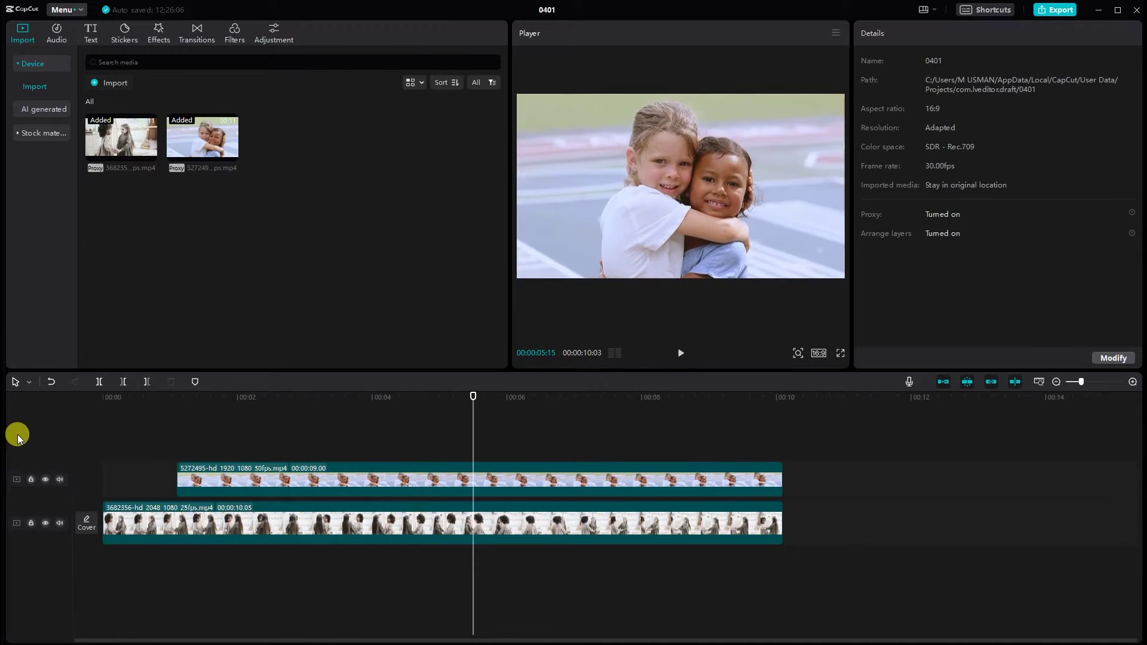
left_click_drag(157, 423, 177, 430)
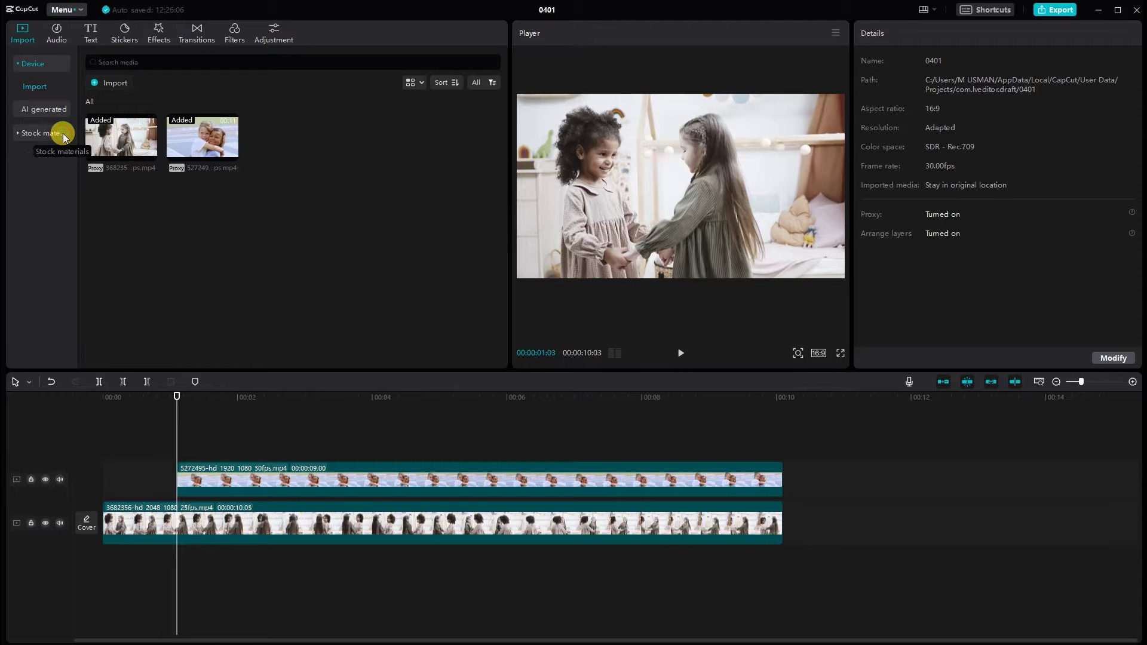
Step: Add the white stock clip on a new track above the videos
left_click(64, 136)
left_click_drag(88, 145, 180, 443)
left_click(242, 457)
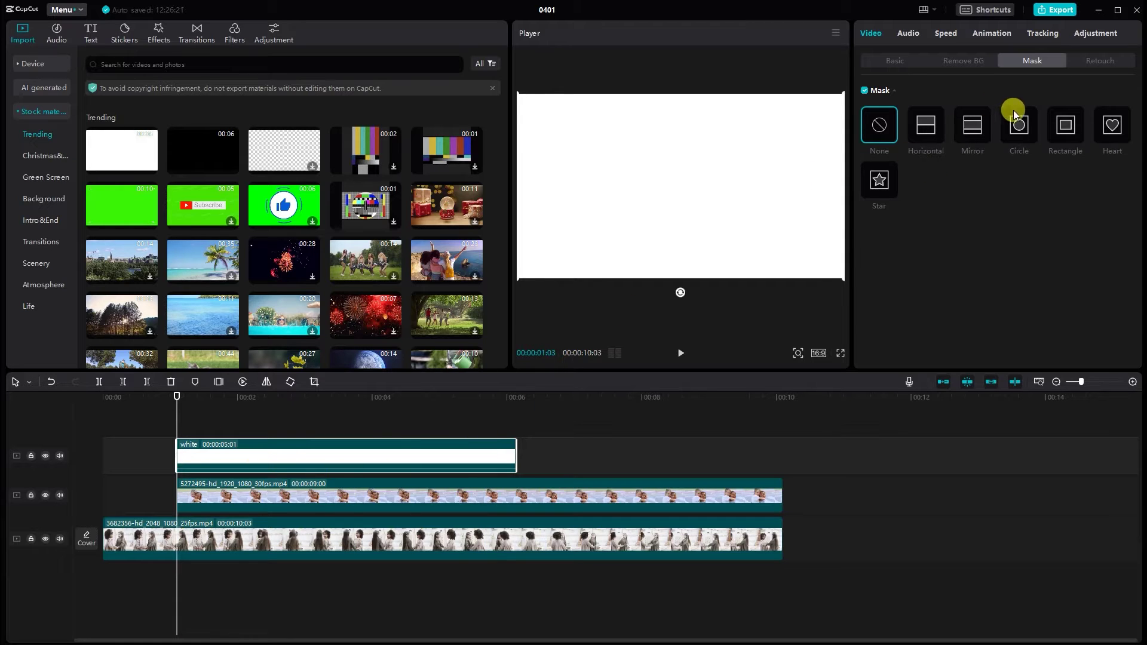
Step: Mask the white clip into a thin full-height strip and move it to X -1885
left_click(1066, 126)
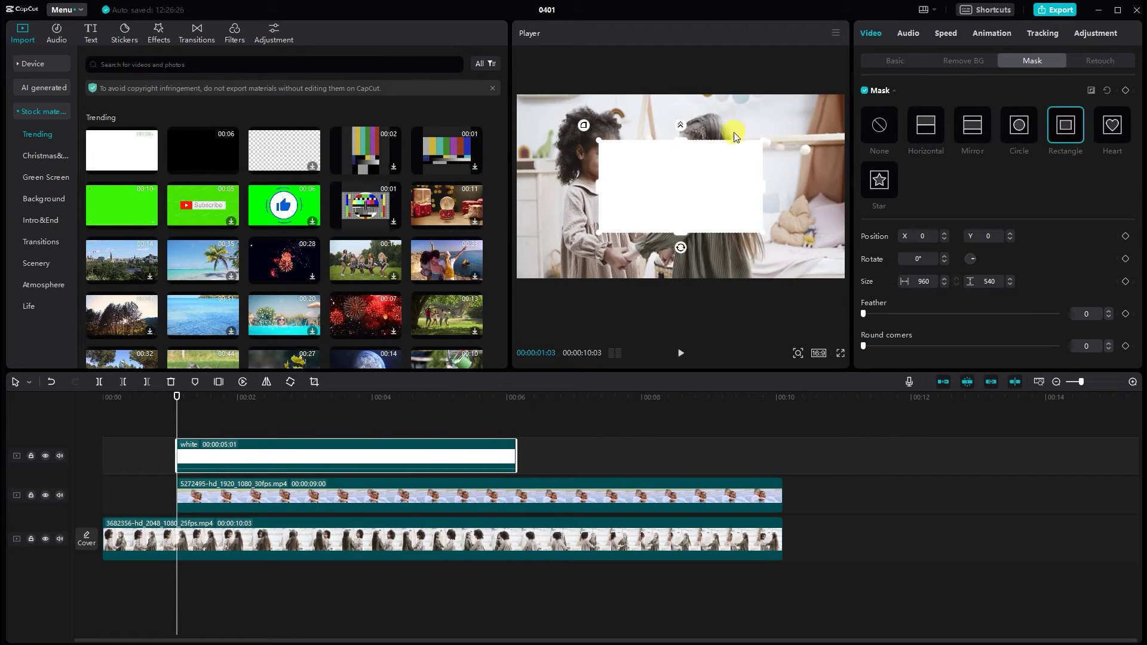
left_click_drag(682, 137, 682, 94)
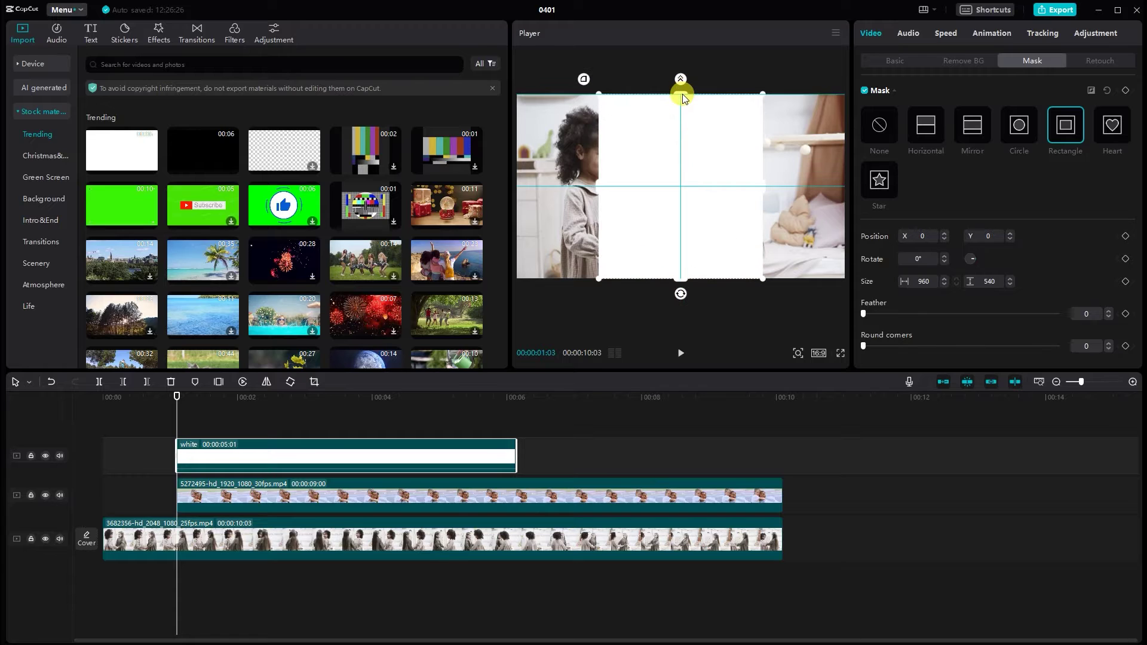
left_click_drag(760, 188, 678, 196)
left_click(886, 61)
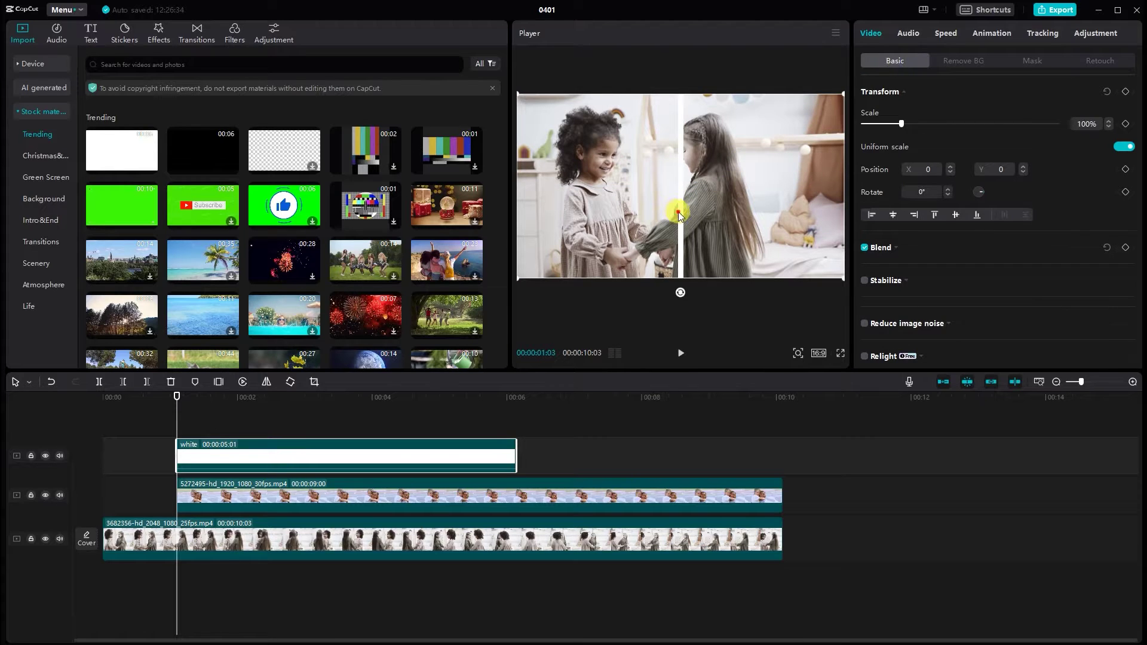
left_click_drag(678, 211, 517, 216)
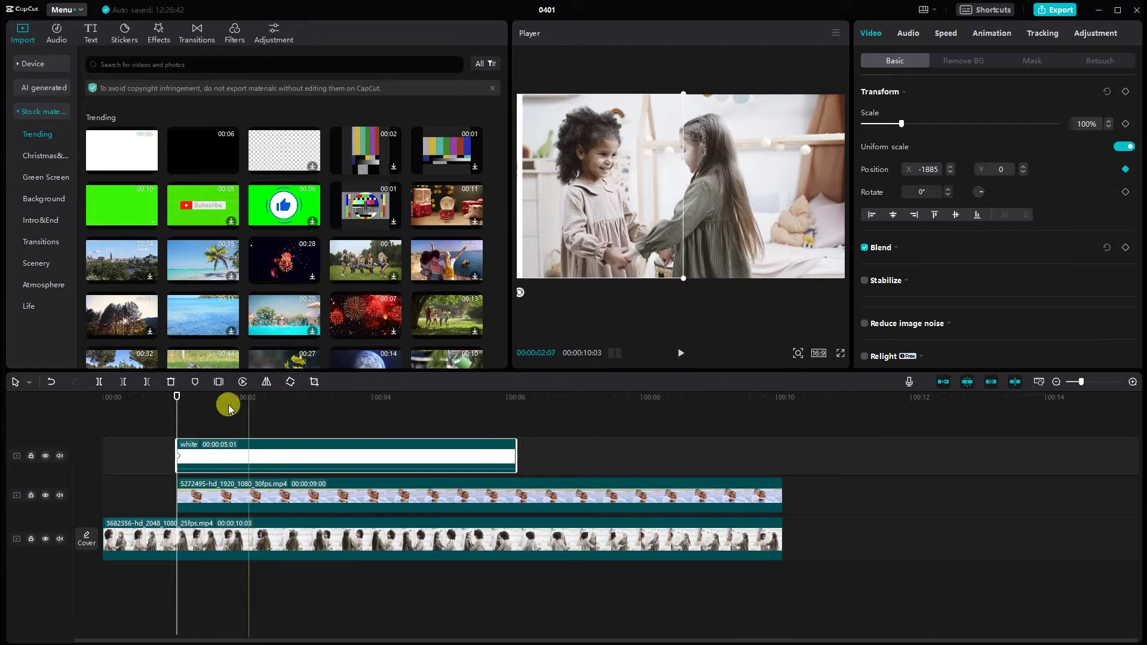
Step: Keyframe the white strip sliding to X 1955 past the right edge, and trim it to 00:00:04:05
left_click_drag(177, 402, 450, 493)
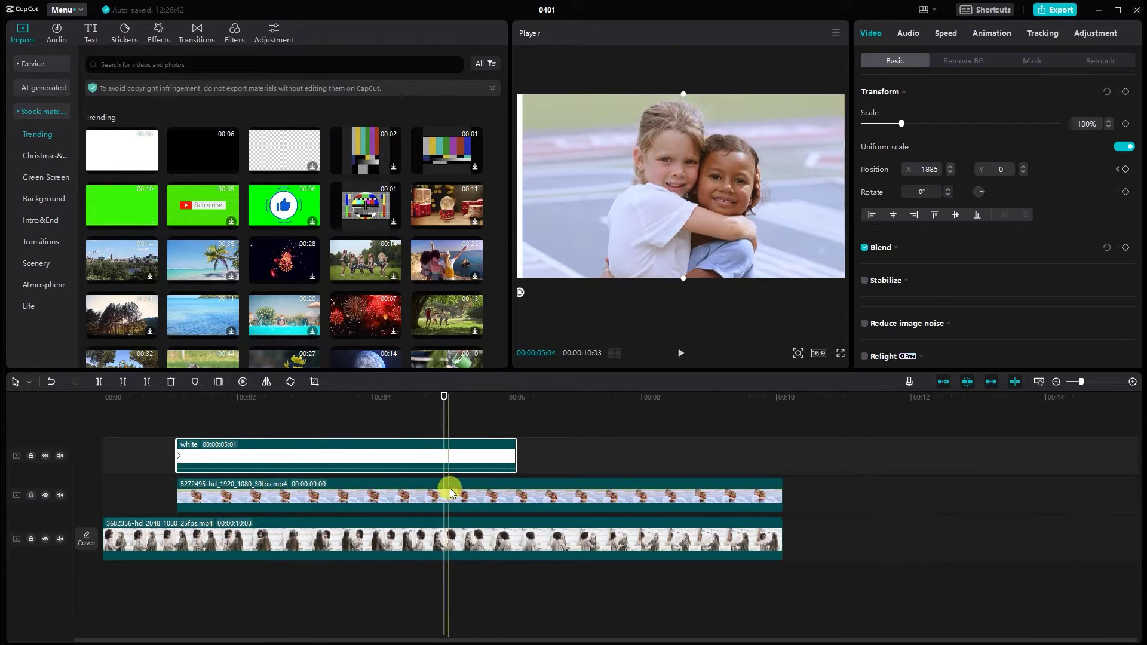
left_click(451, 493)
left_click(440, 461)
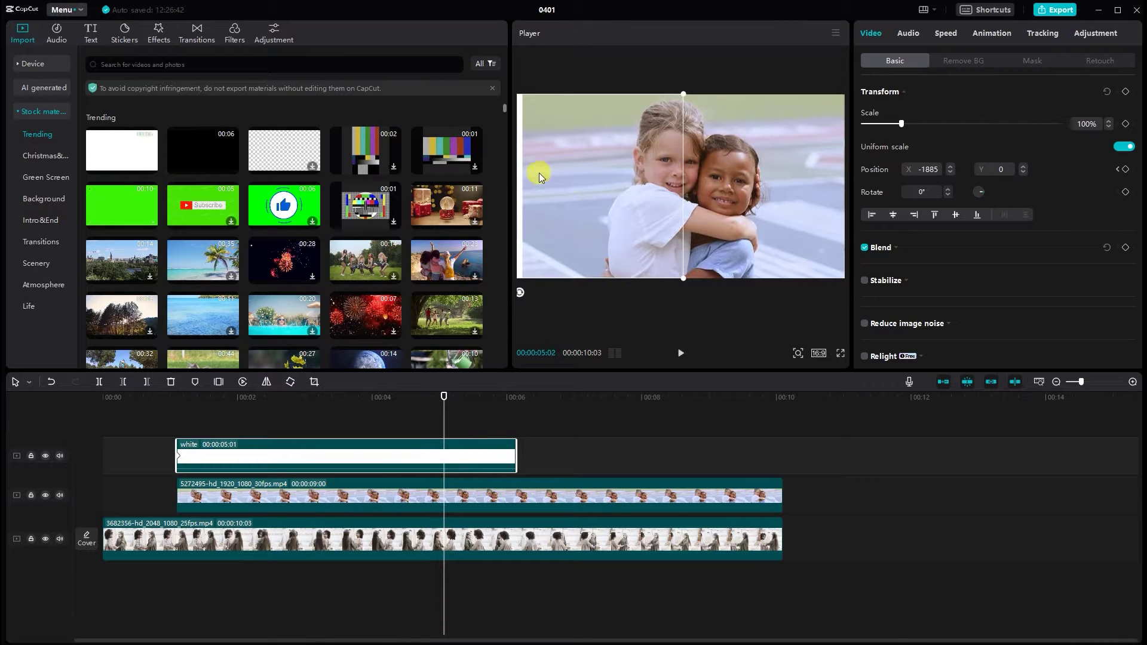
left_click_drag(518, 163, 842, 163)
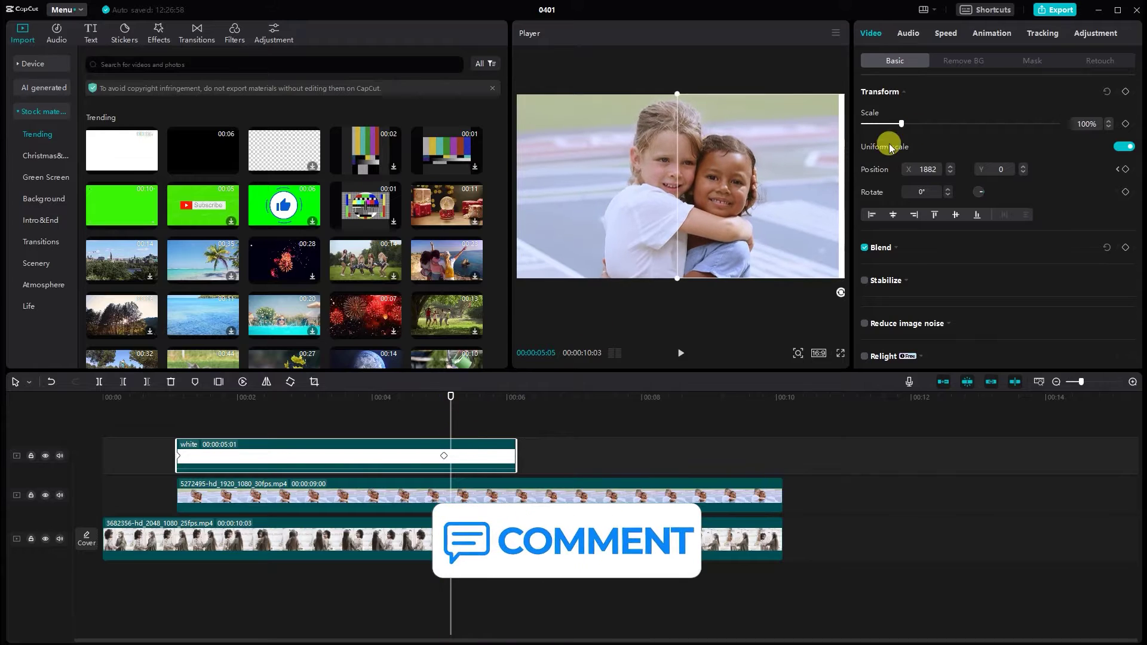
left_click_drag(844, 159, 862, 161)
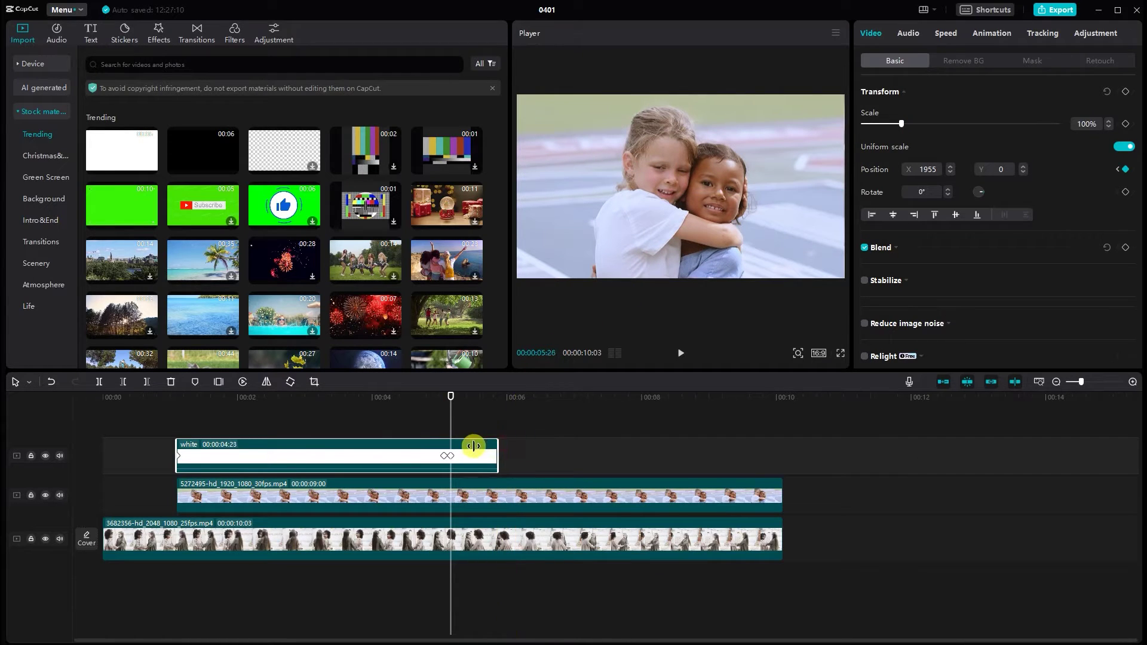
left_click_drag(483, 425, 8, 384)
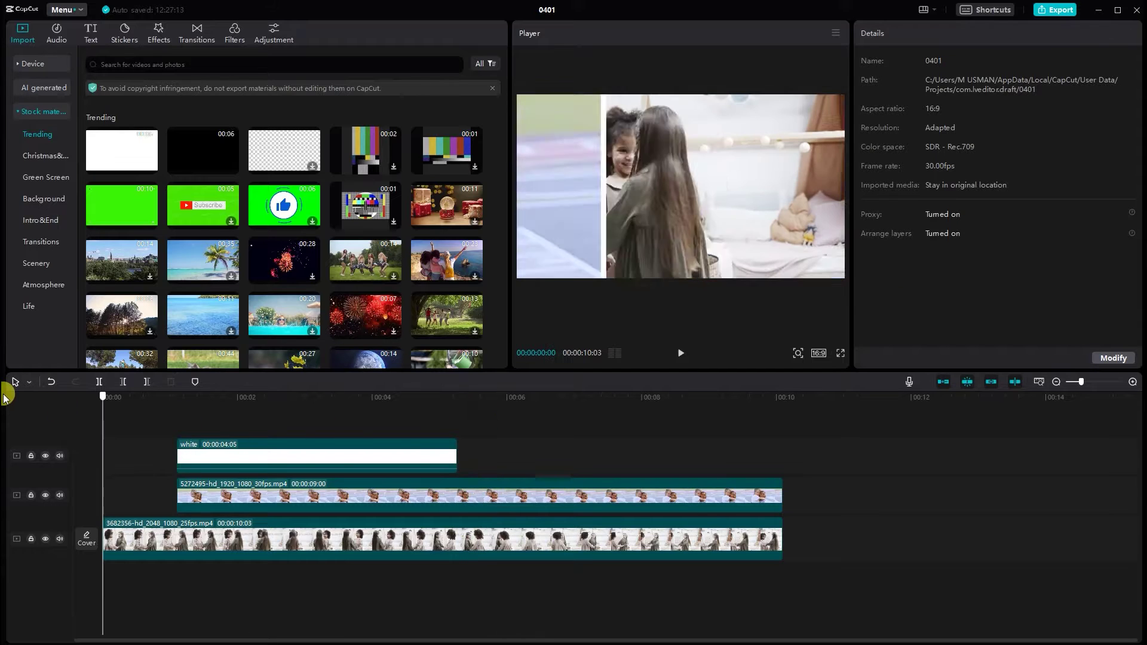
Step: Preview the white transition, then place the playhead at the cut between the production_id clips
left_click(683, 352)
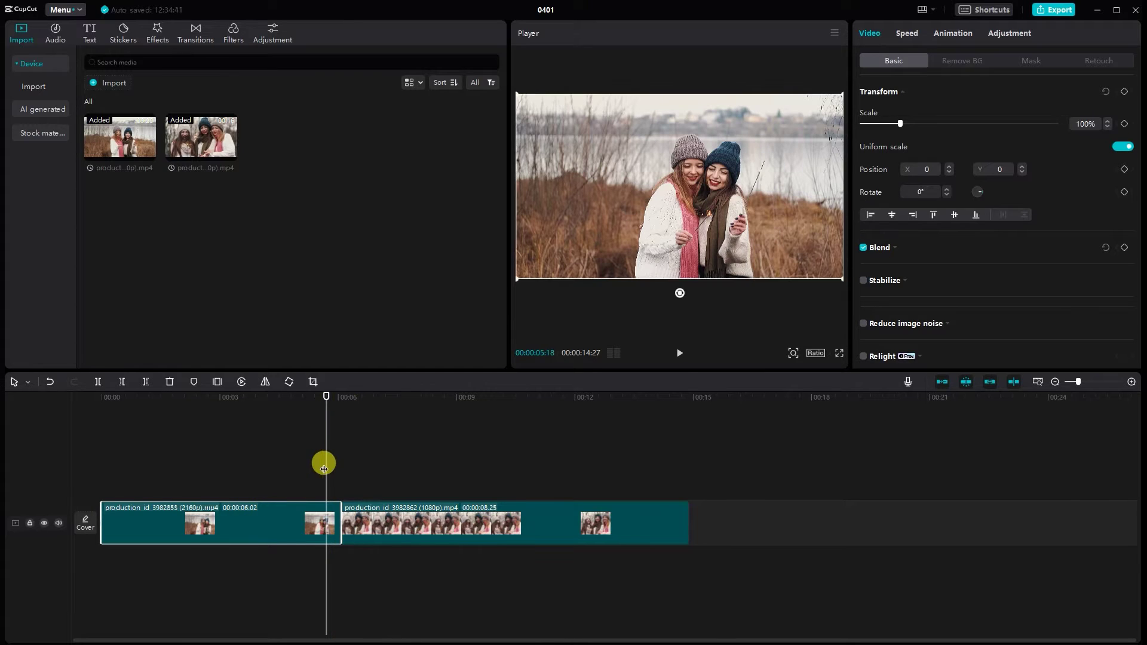
left_click_drag(323, 469, 343, 475)
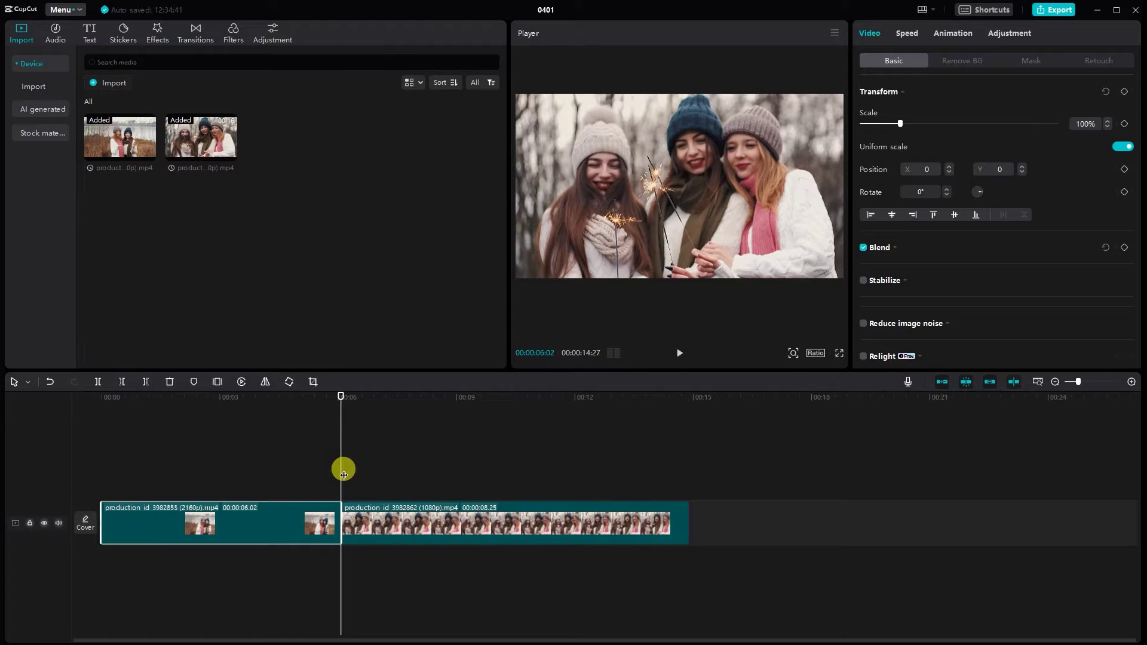
left_click(270, 33)
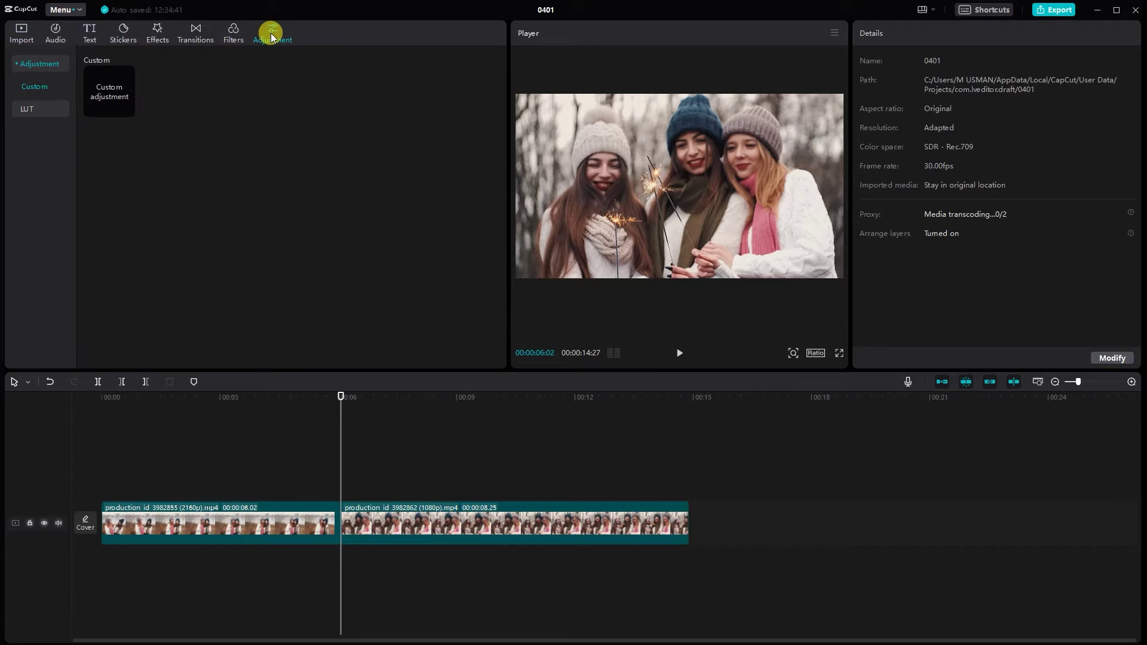
Step: Add a Custom adjustment layer around the cut, keyframing Exposure, Contrast, Highlight, Whites and Brilliance at its start
left_click_drag(94, 85, 355, 486)
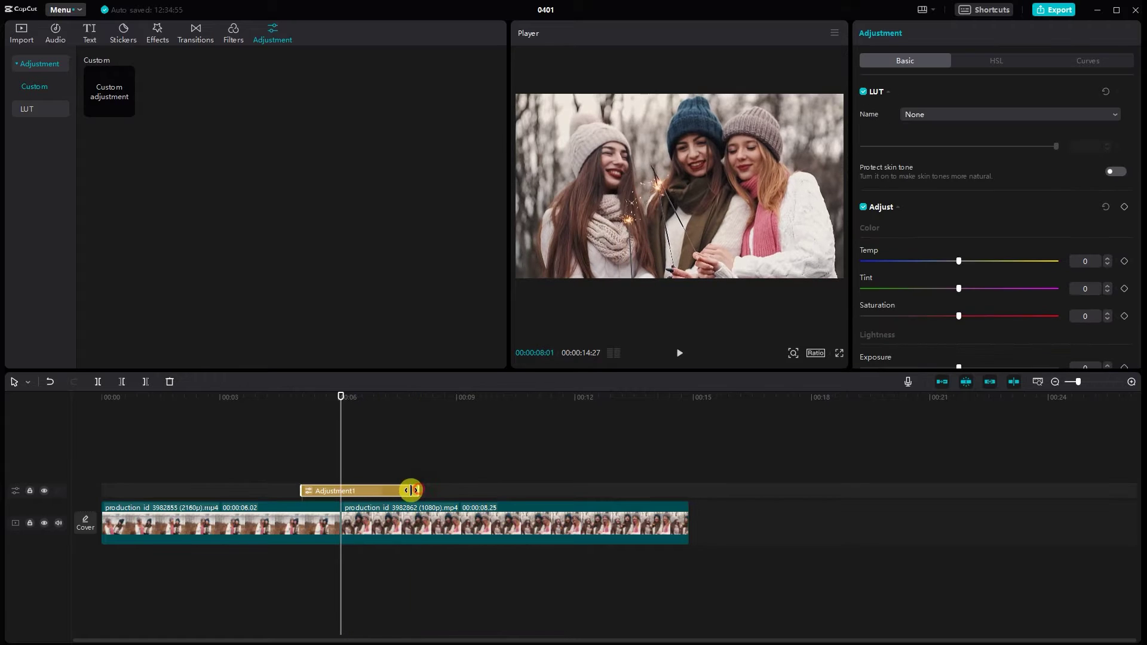
left_click(1131, 382)
left_click_drag(426, 488, 421, 488)
left_click_drag(482, 637, 361, 617)
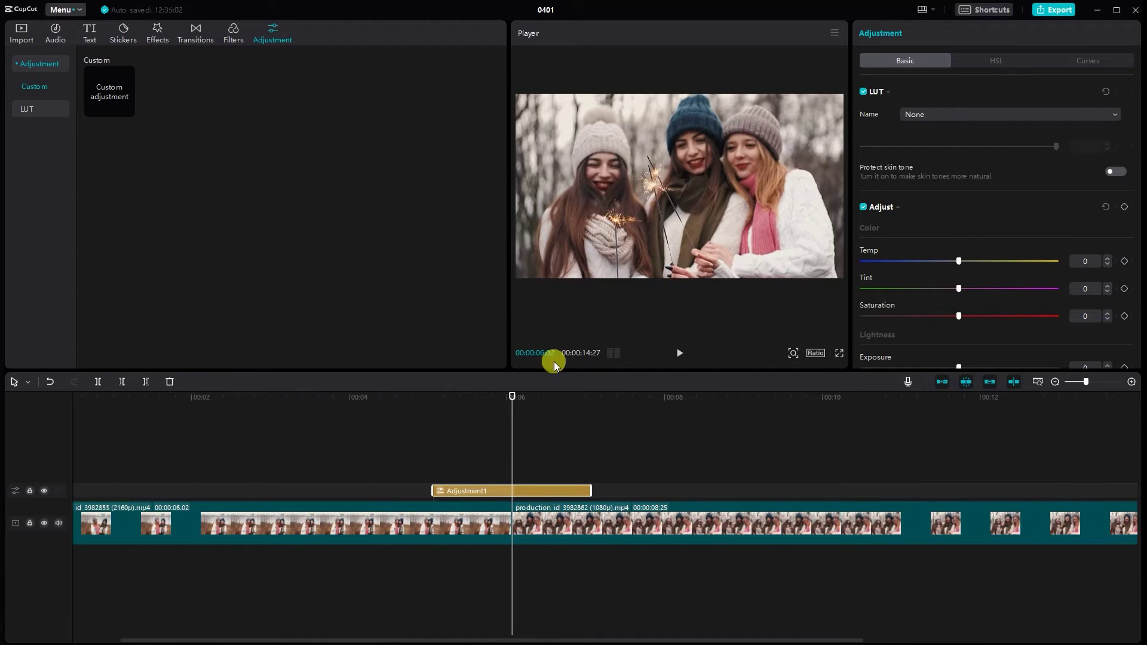
left_click(435, 436)
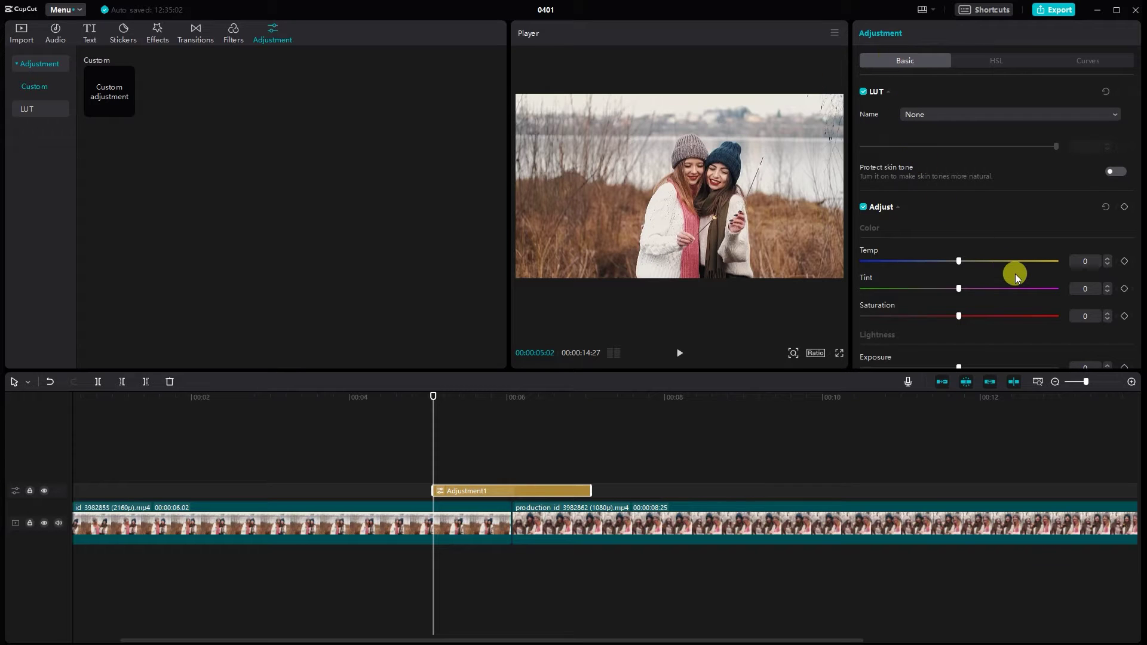
scroll(1015, 273, "down", 4)
scroll(1015, 273, "down", 1)
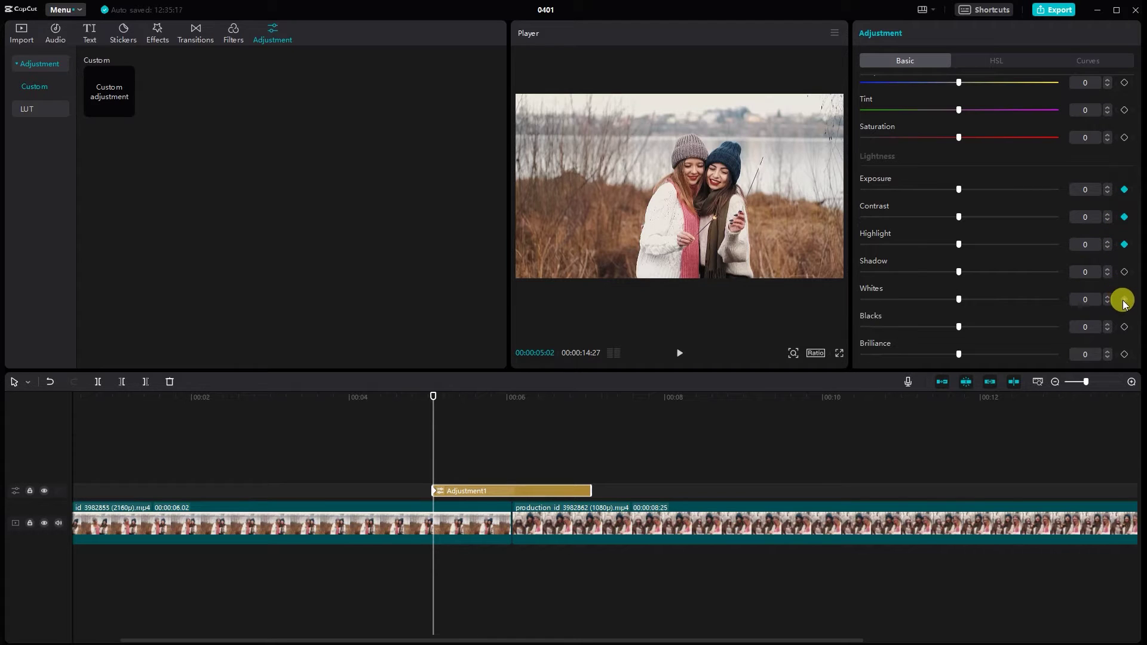
left_click(1125, 355)
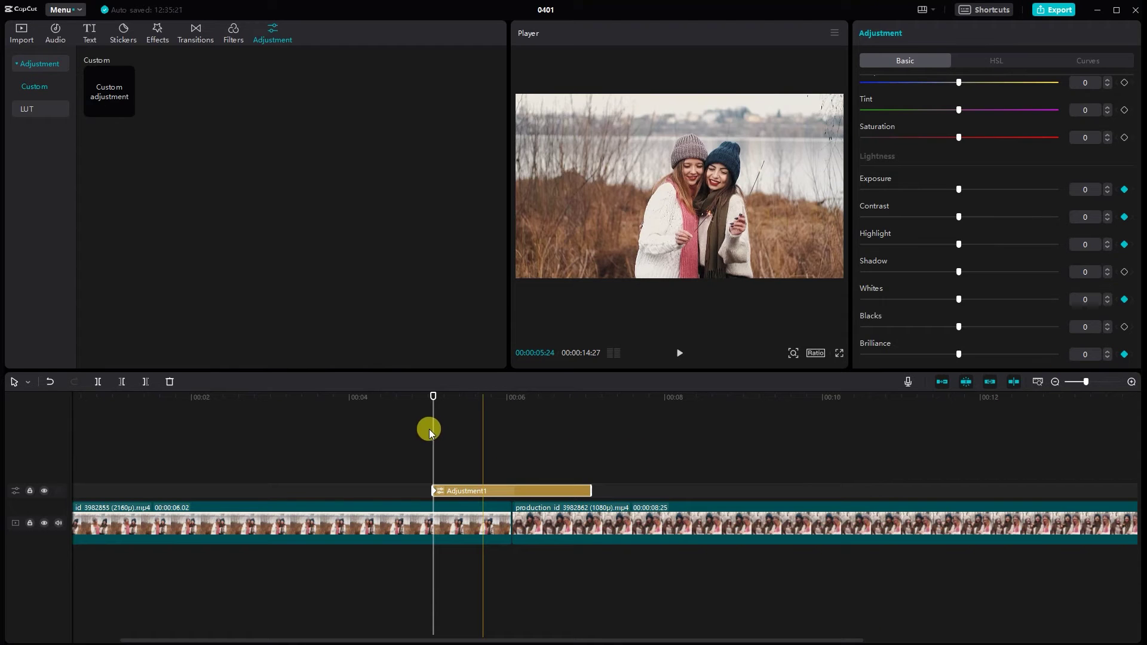
Step: At 6:02, keyframe Exposure 45, Contrast 40, Whites 30 and Brilliance 5 on the adjustment layer
left_click(513, 454)
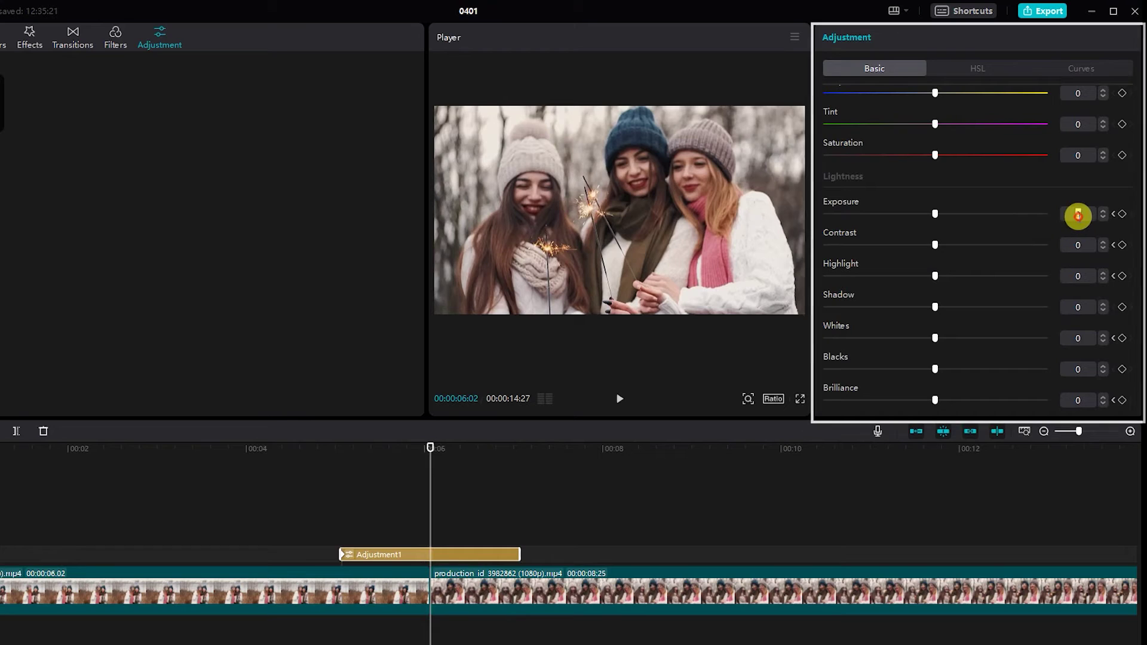
left_click(1079, 204)
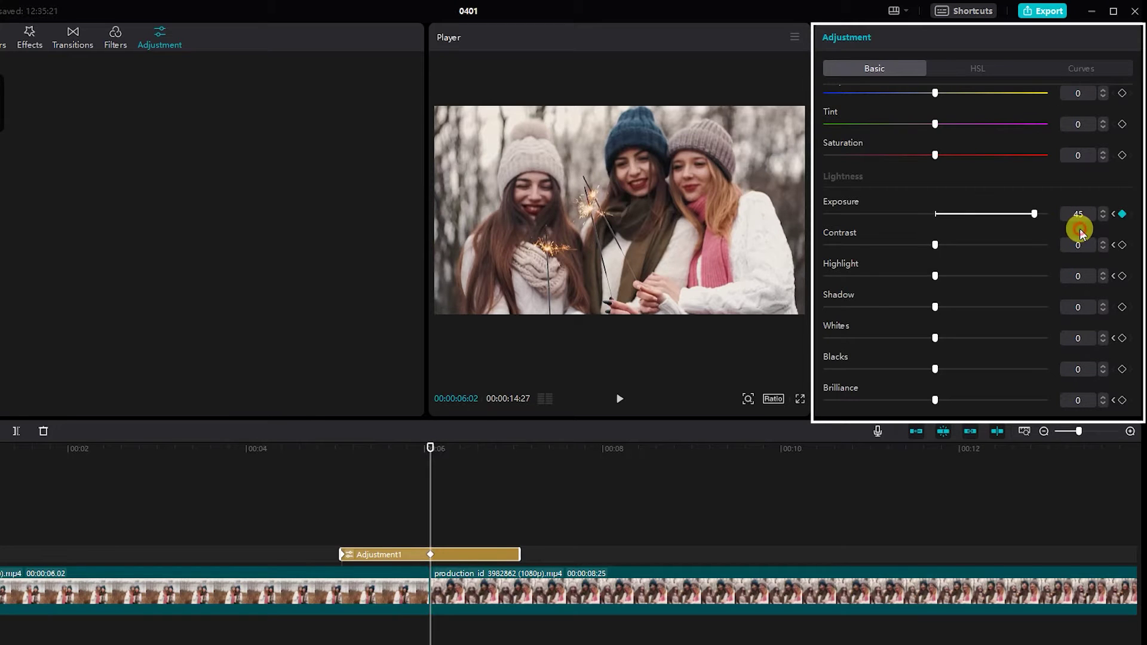
left_click(1074, 245)
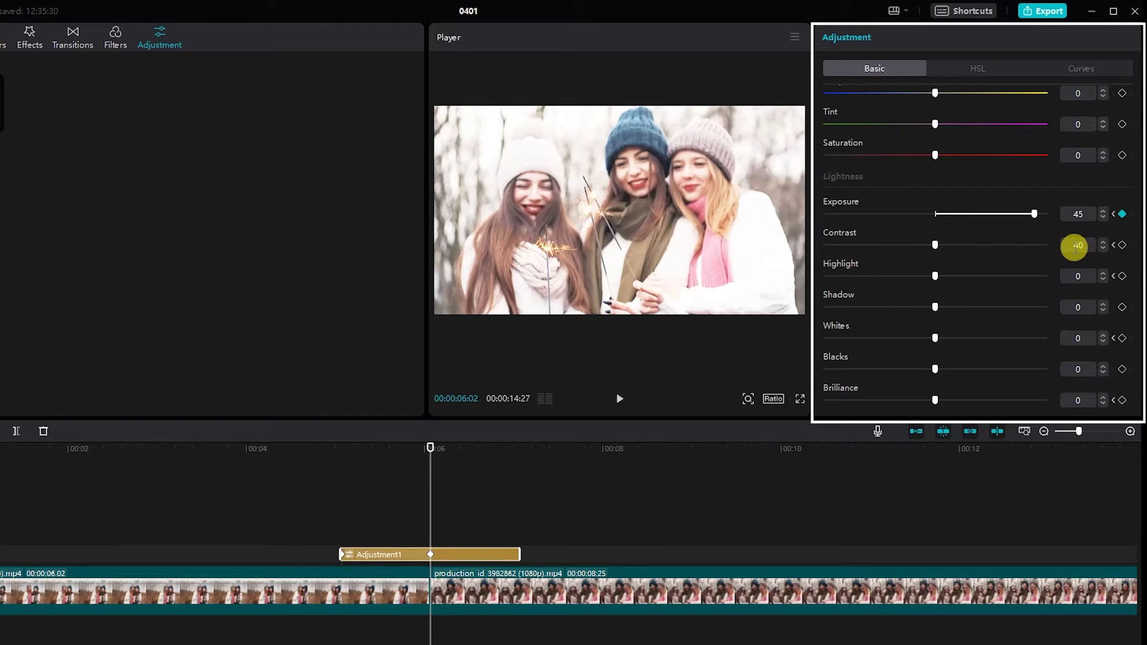
type("40")
key("Return")
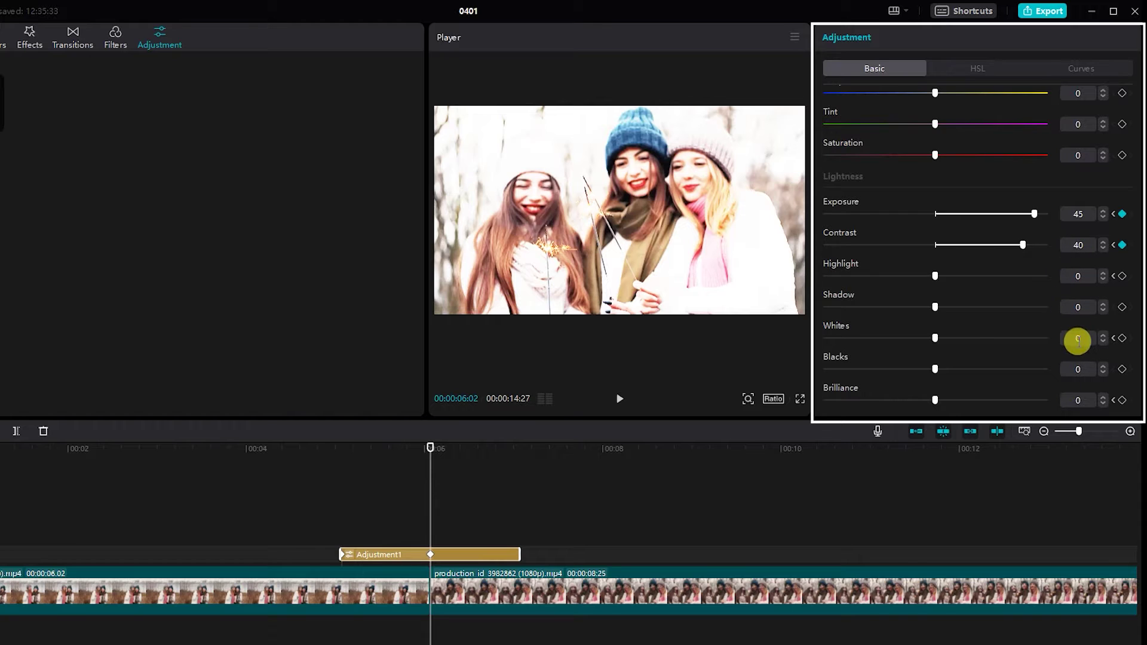
left_click(1079, 338)
type("30")
key("Return")
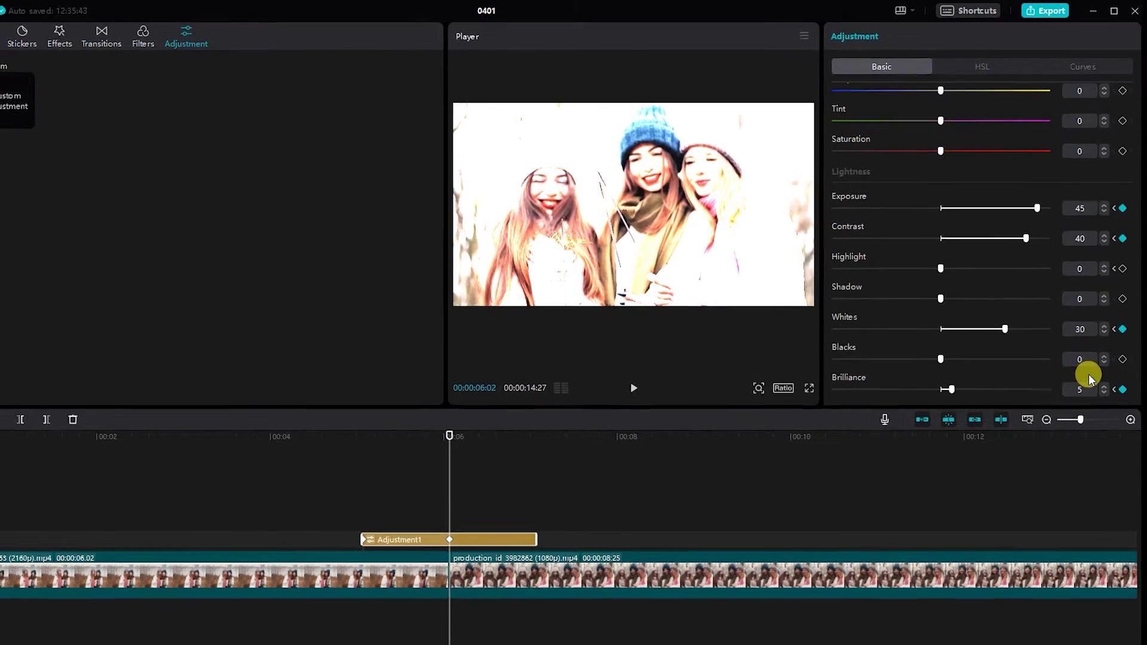
left_click(430, 523)
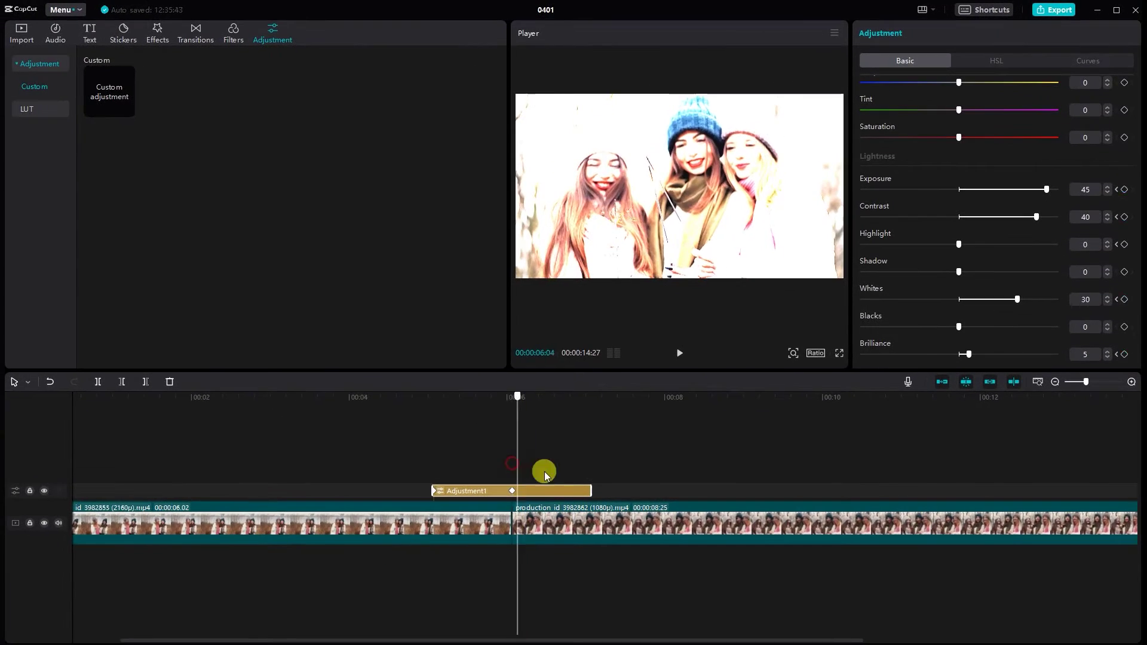
Step: Near 7:01, reset Exposure, Contrast and Whites to 0, then preview the flash transition
left_click(584, 483)
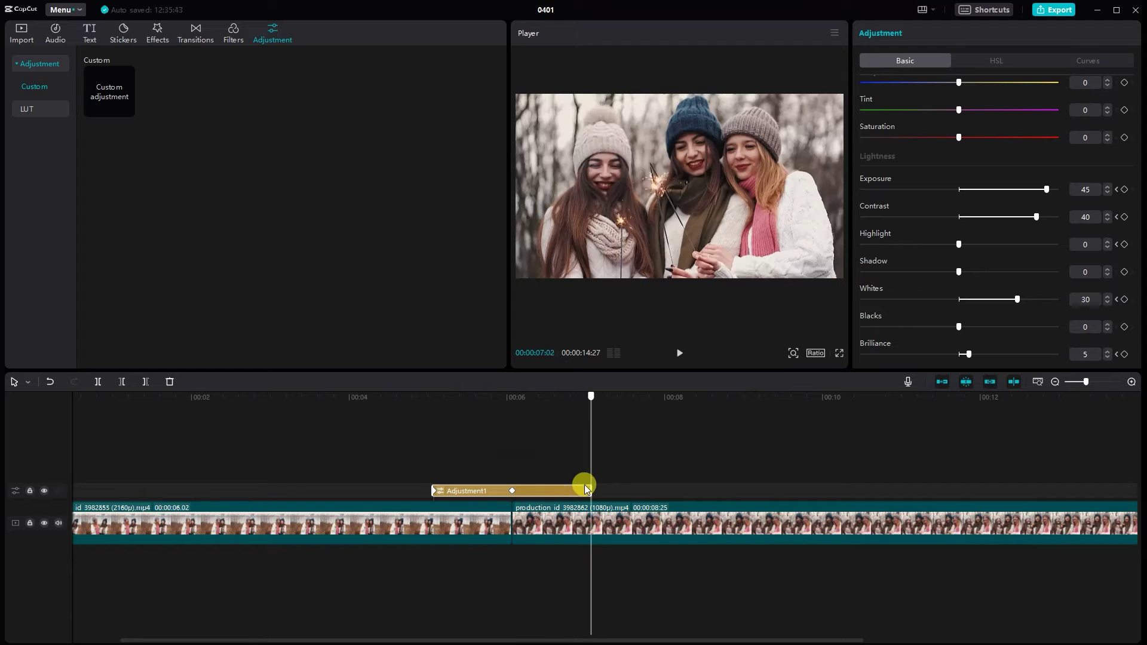
left_click(926, 192)
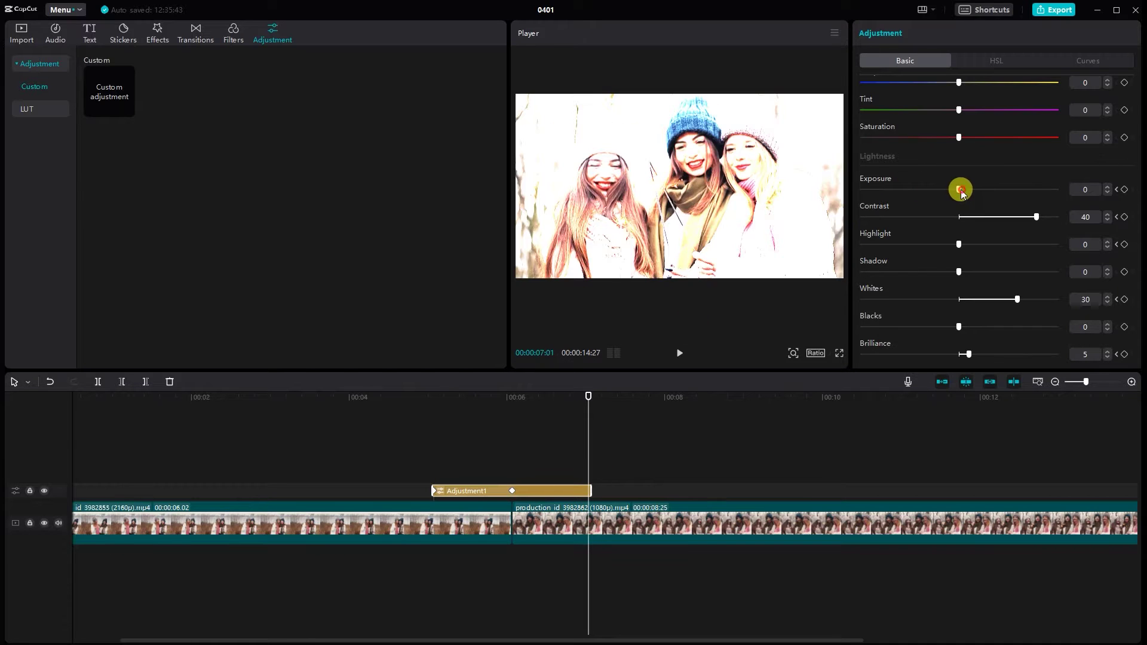
left_click(960, 216)
left_click(963, 299)
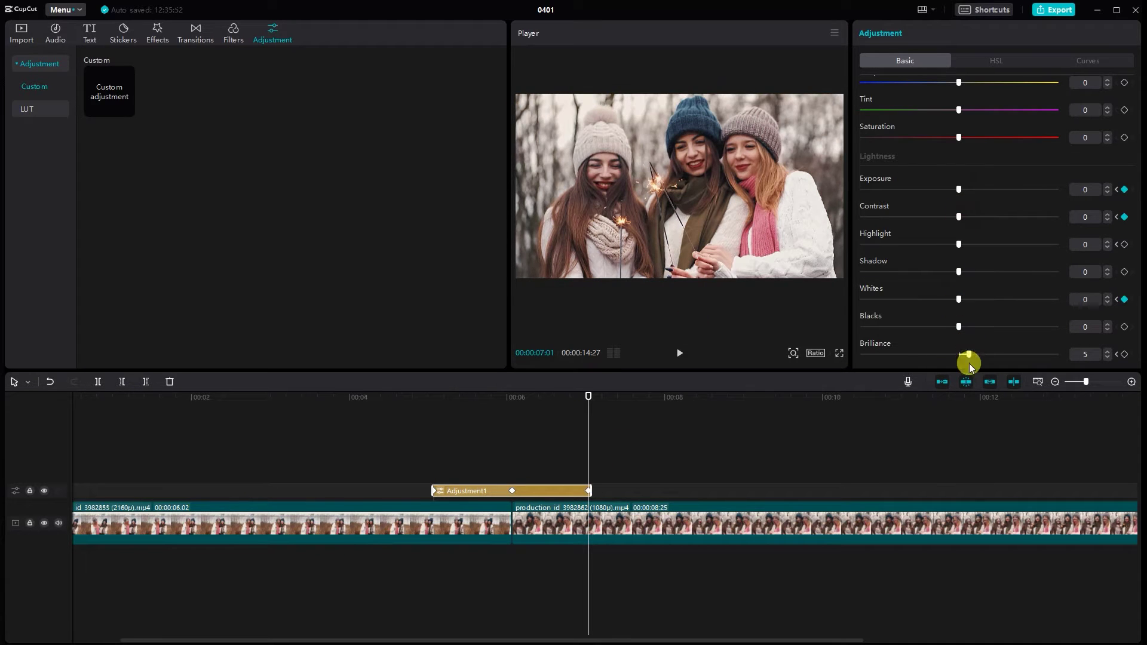
left_click(393, 400)
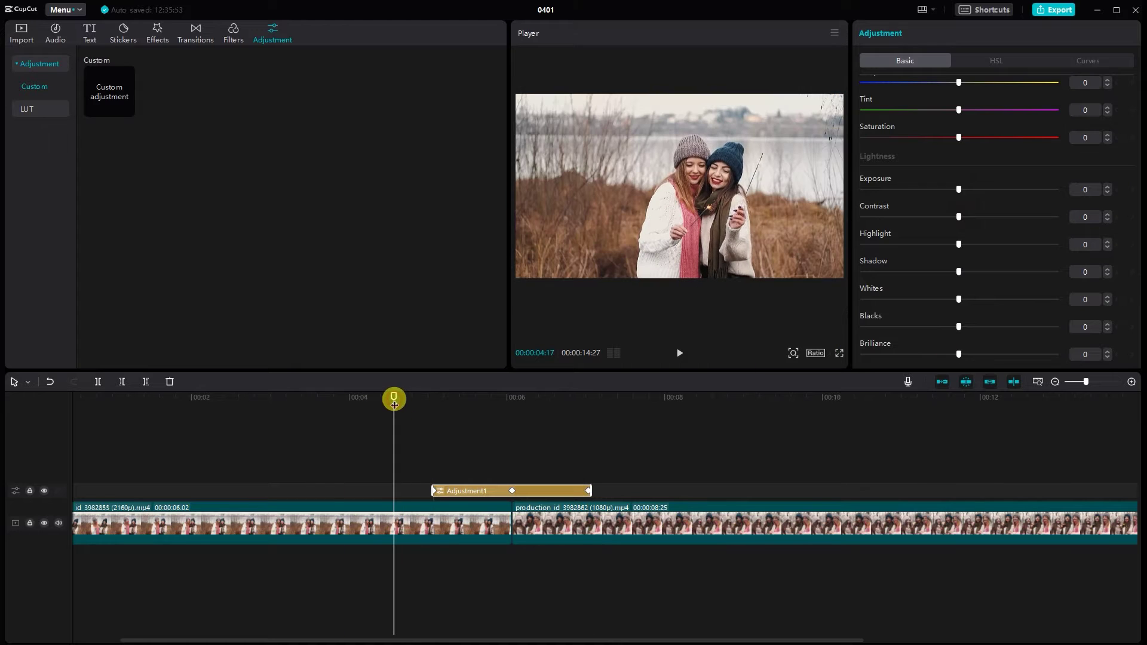
left_click(675, 353)
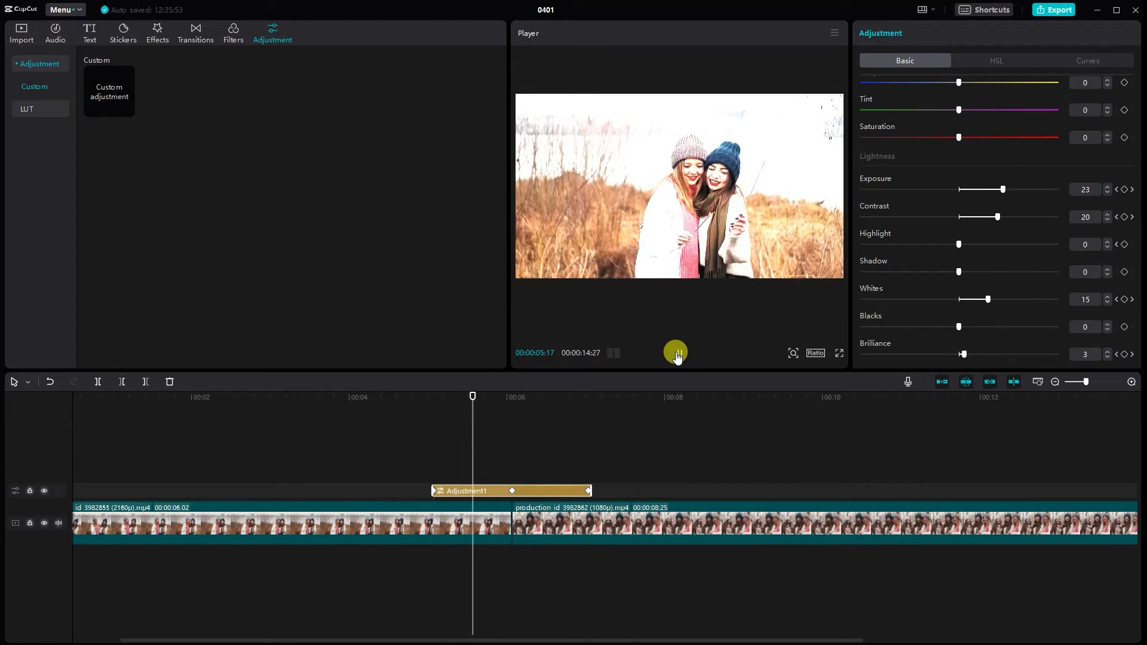
left_click(677, 355)
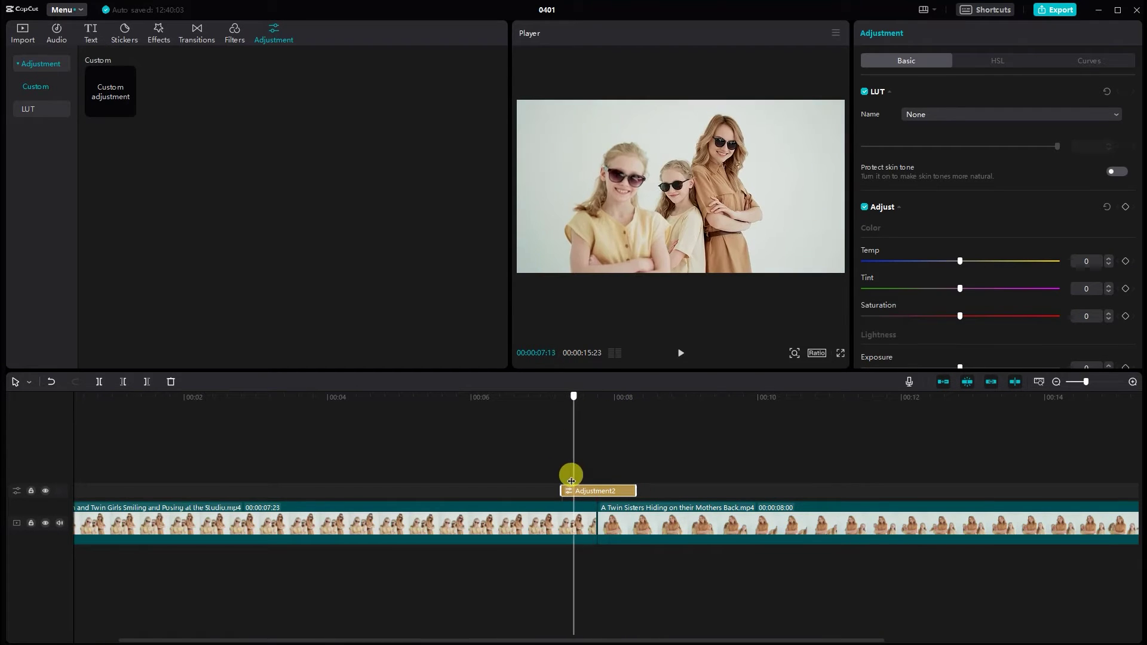
Step: Set a full vignette of 50 at the cut and preview the vignette transition
scroll(1031, 149, "down", 10)
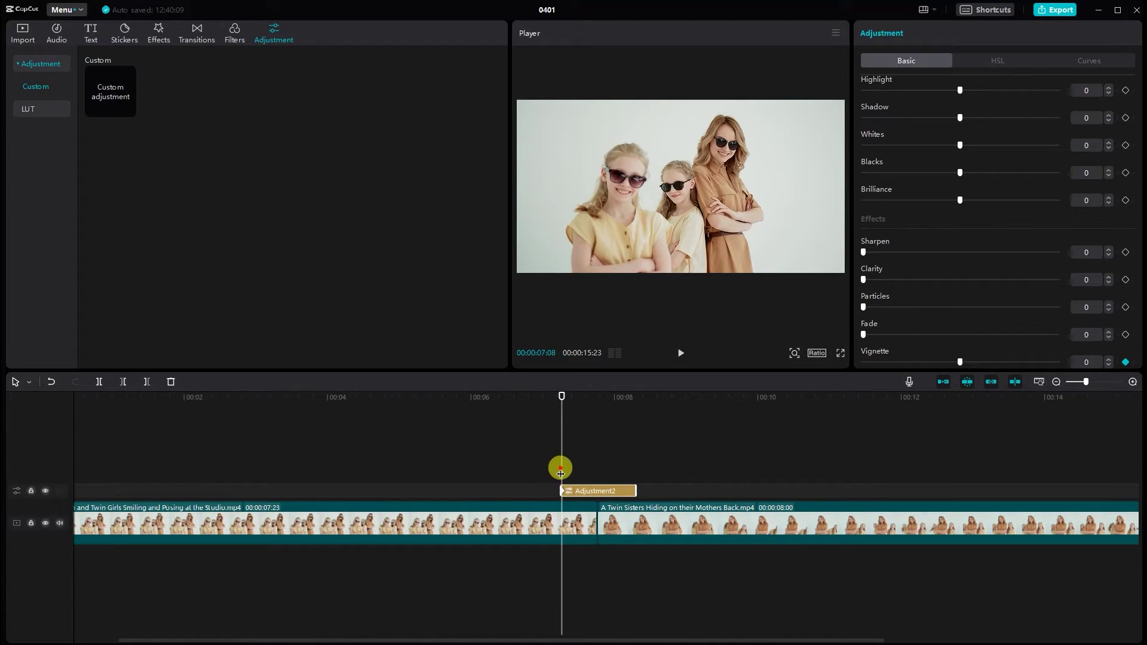
left_click(598, 474)
left_click_drag(967, 364, 1087, 364)
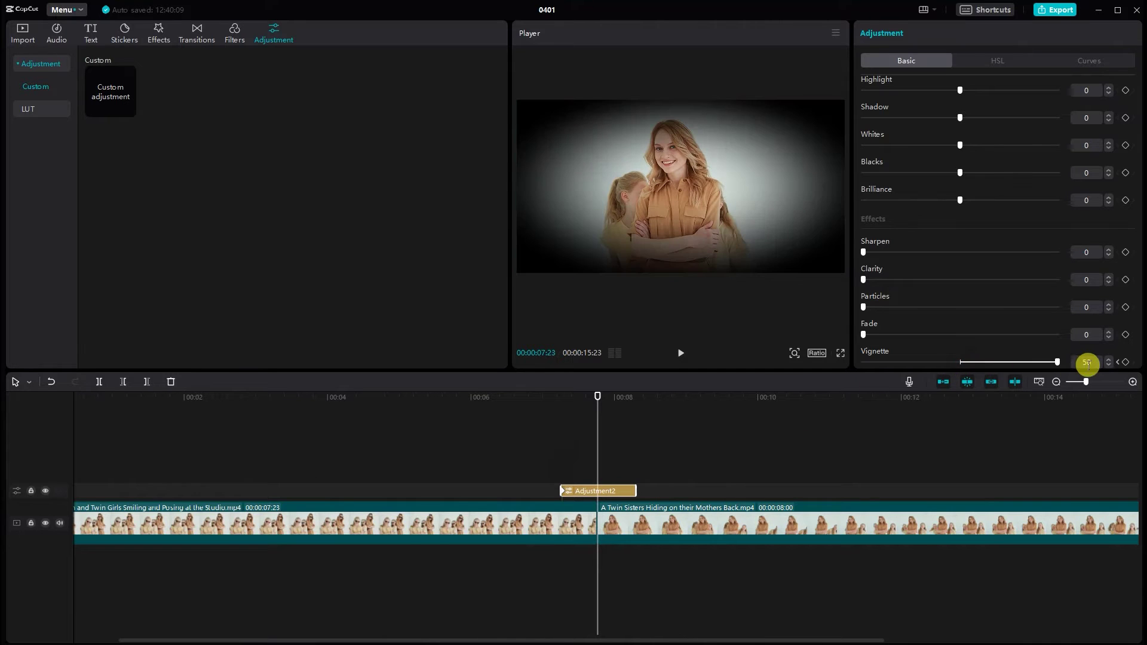
left_click_drag(598, 440, 635, 448)
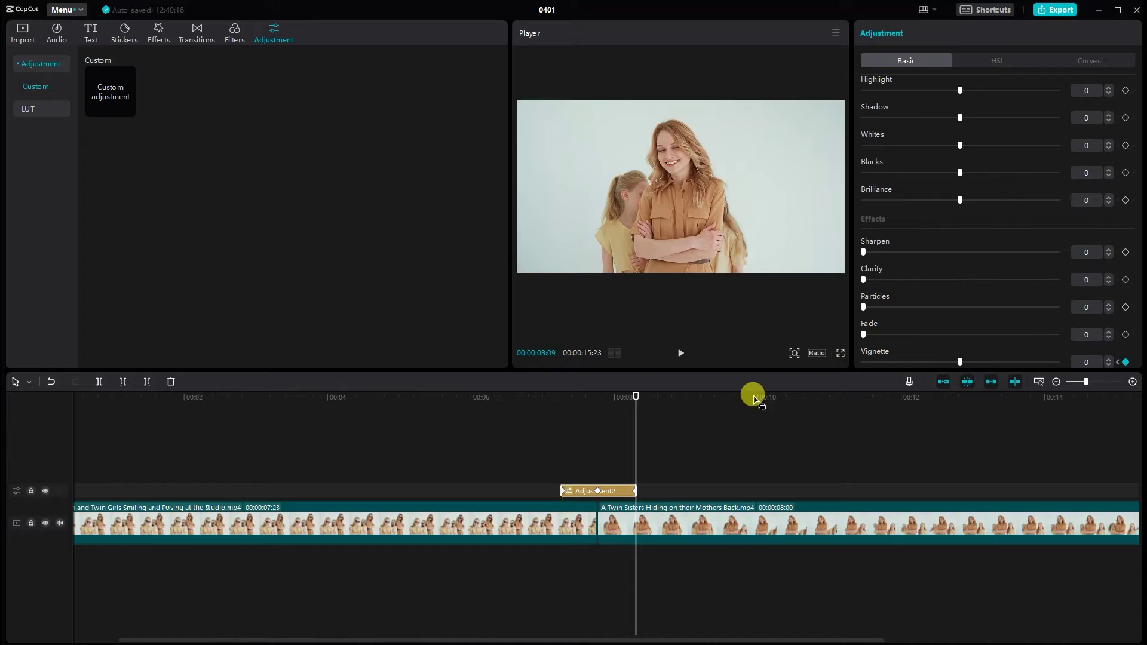
left_click(553, 405)
key("space")
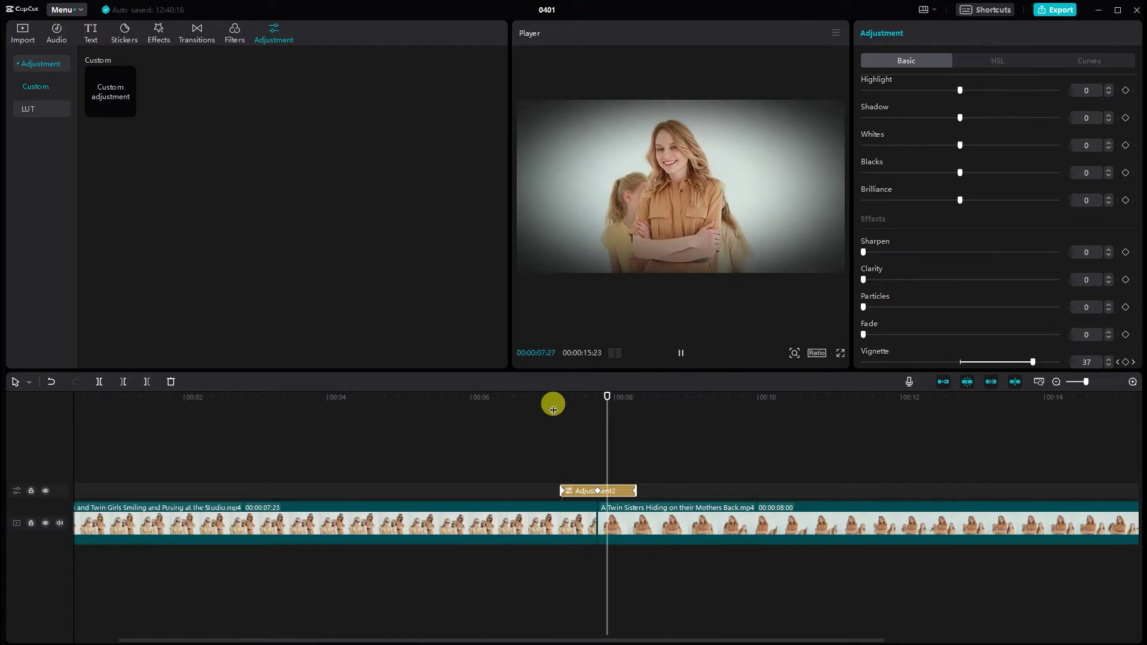
left_click(537, 392)
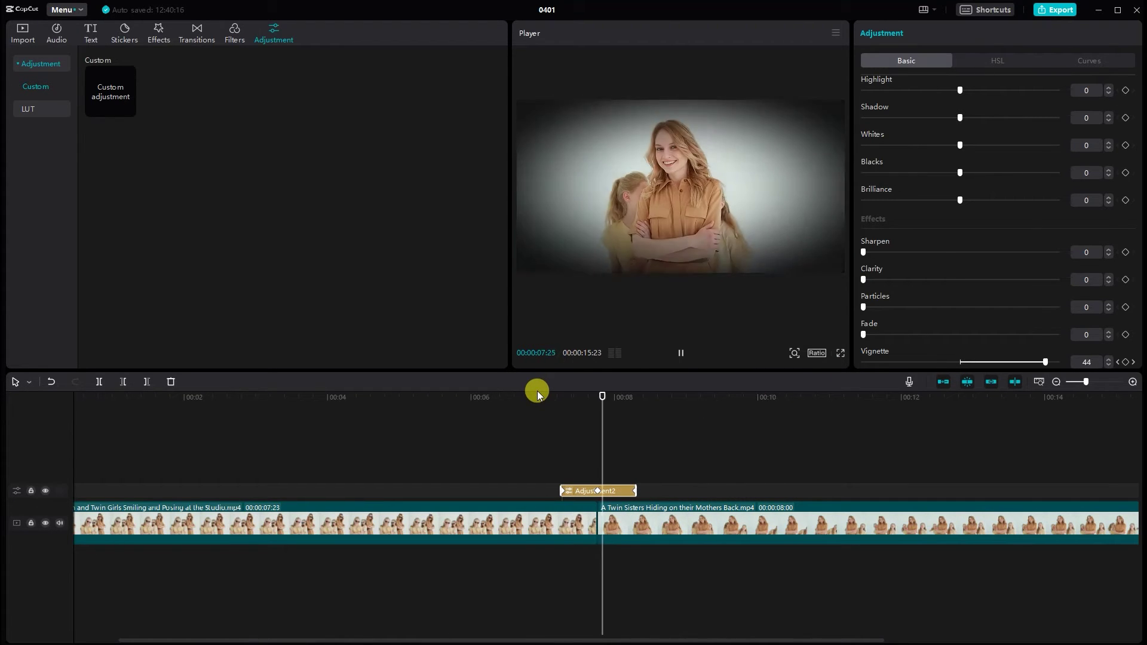
Step: Move the Adjustment2 layer up to a new track and replay from 07:02
left_click_drag(602, 491, 614, 474)
left_click(548, 407)
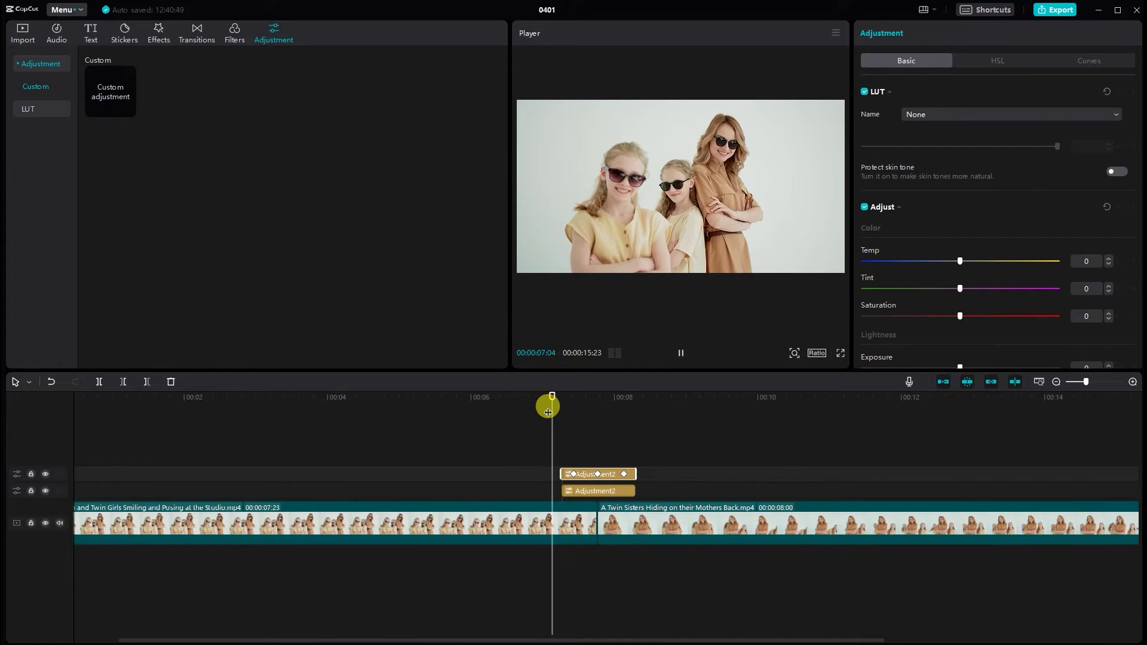
left_click(548, 411)
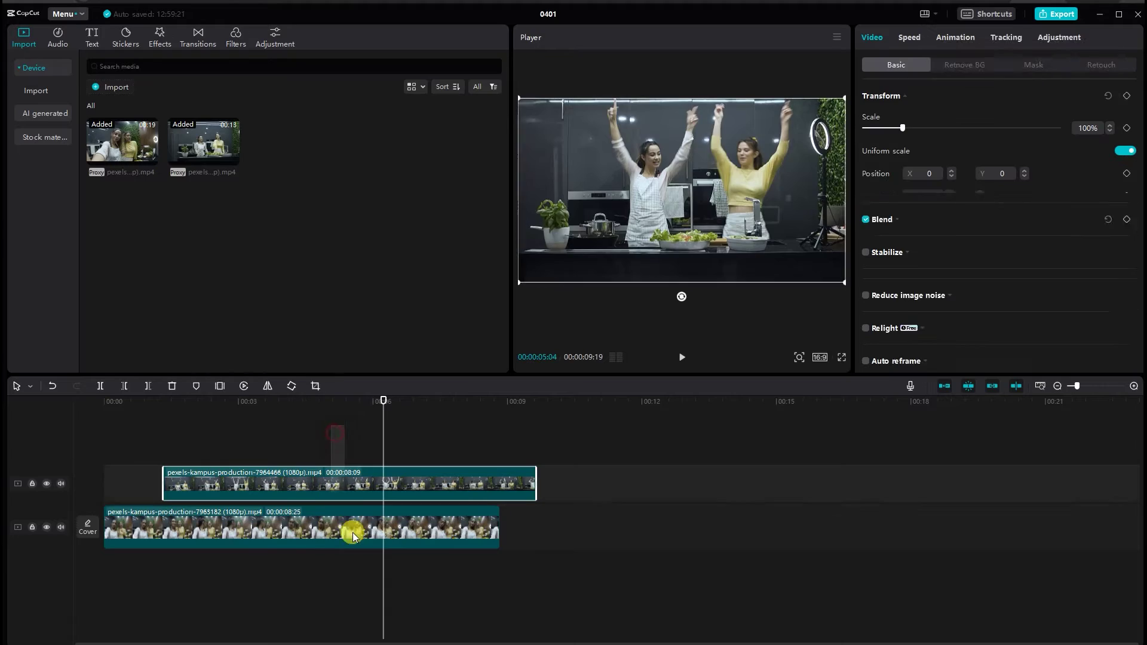
Step: Trim both kitchen clips to end together, then select the upper clip at about 1.3 s
left_click(149, 387)
left_click(146, 447)
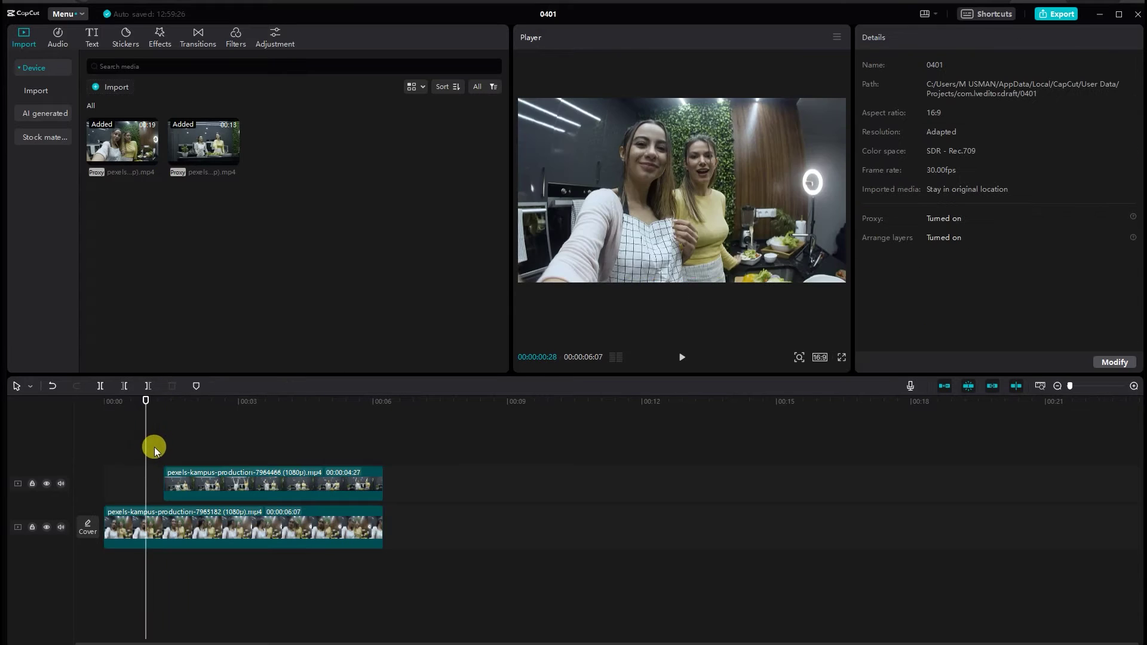
left_click(1134, 386)
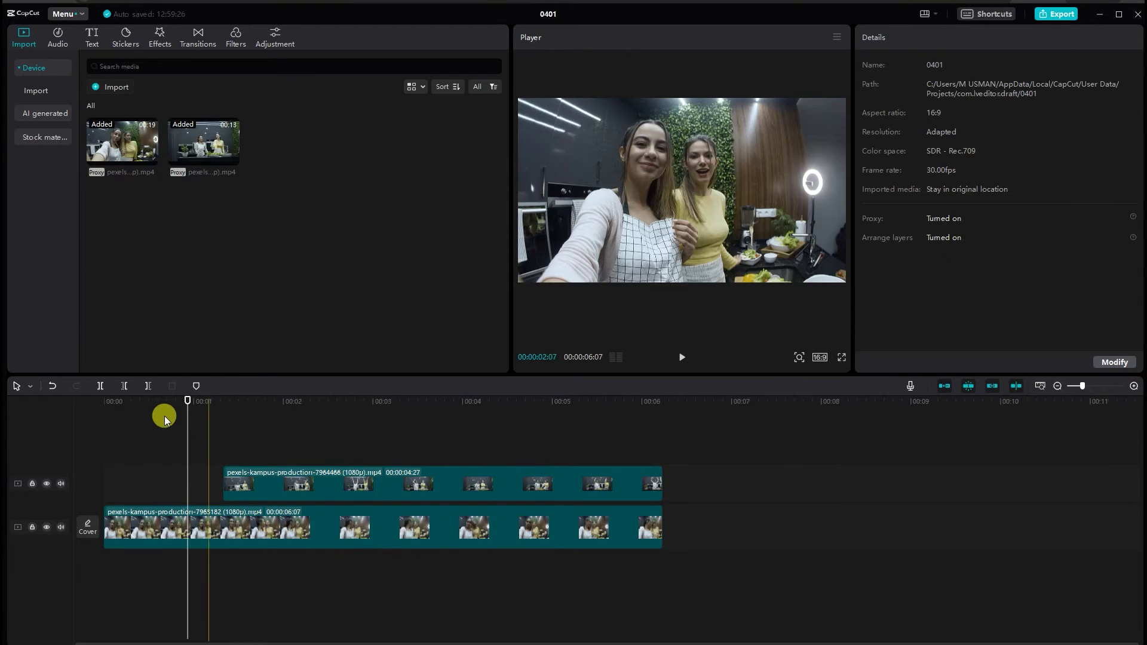
left_click_drag(187, 422, 223, 440)
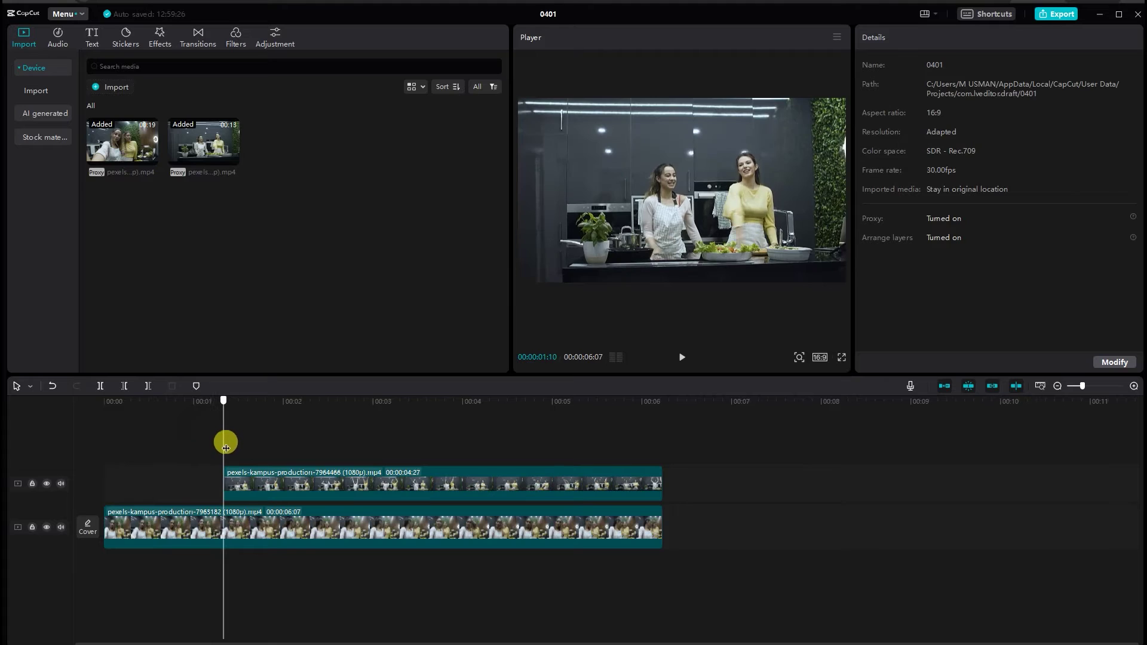
left_click(248, 475)
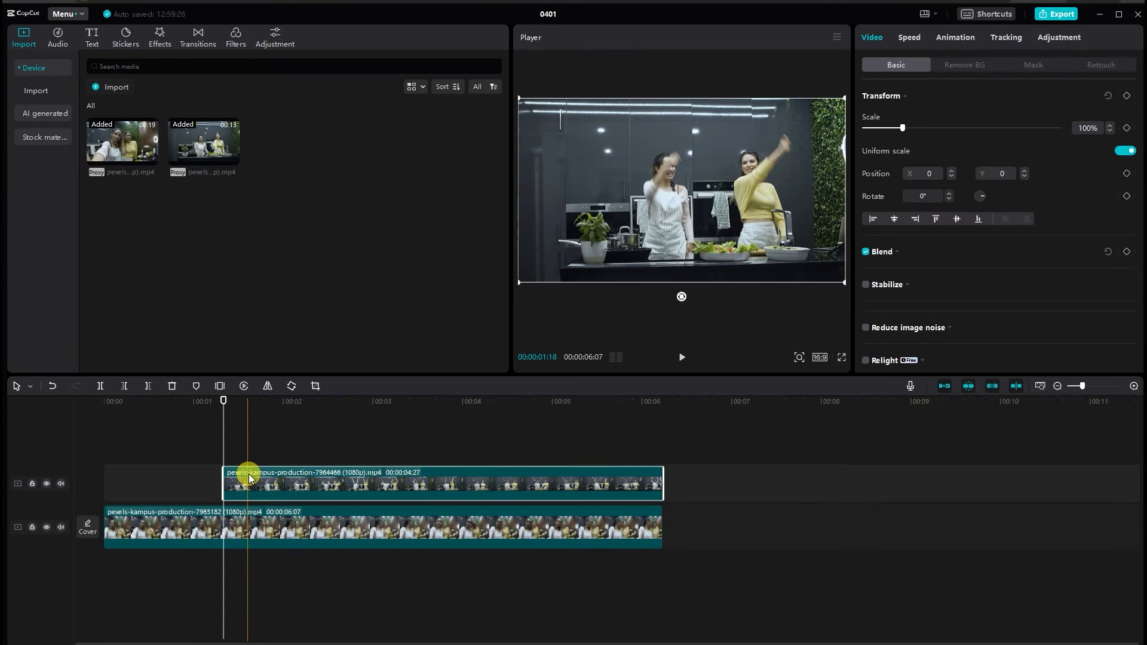
left_click(1045, 66)
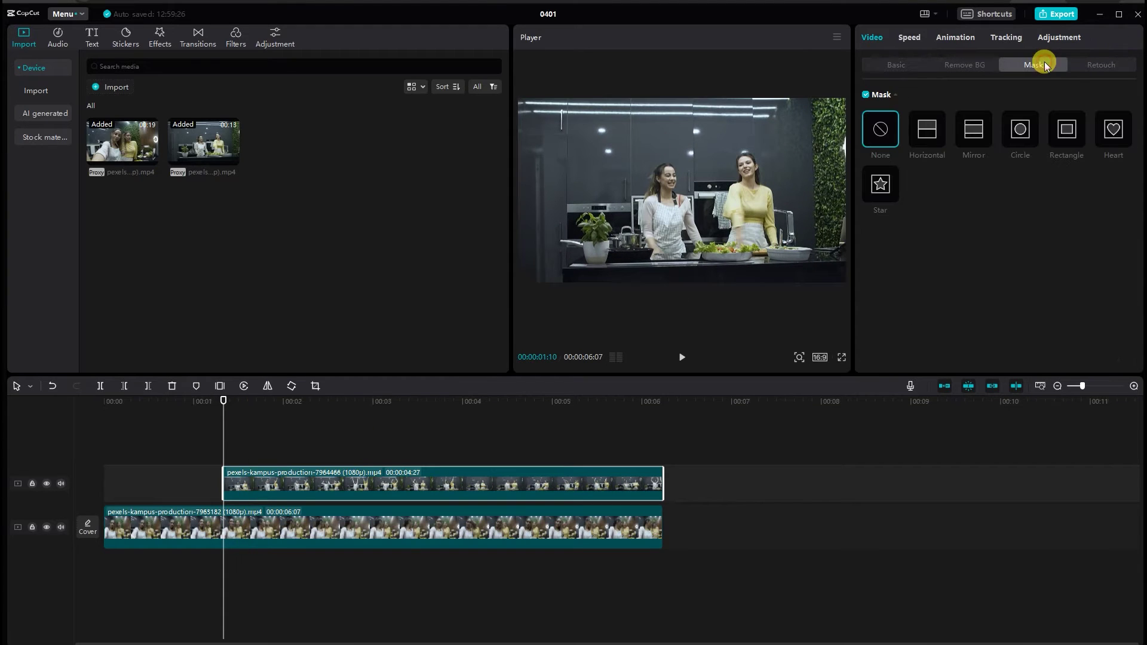
Step: Give the upper kitchen clip a full-width rectangle mask rotated -12°, feather 22, collapsed to a thin line
left_click(1065, 132)
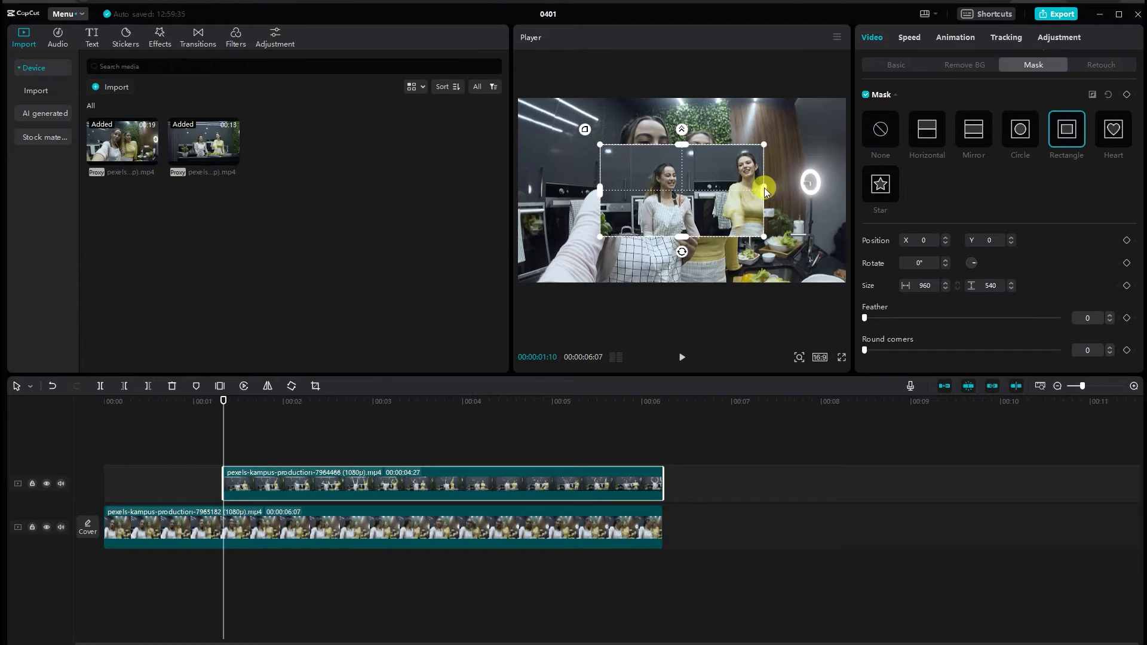
left_click_drag(765, 188, 847, 193)
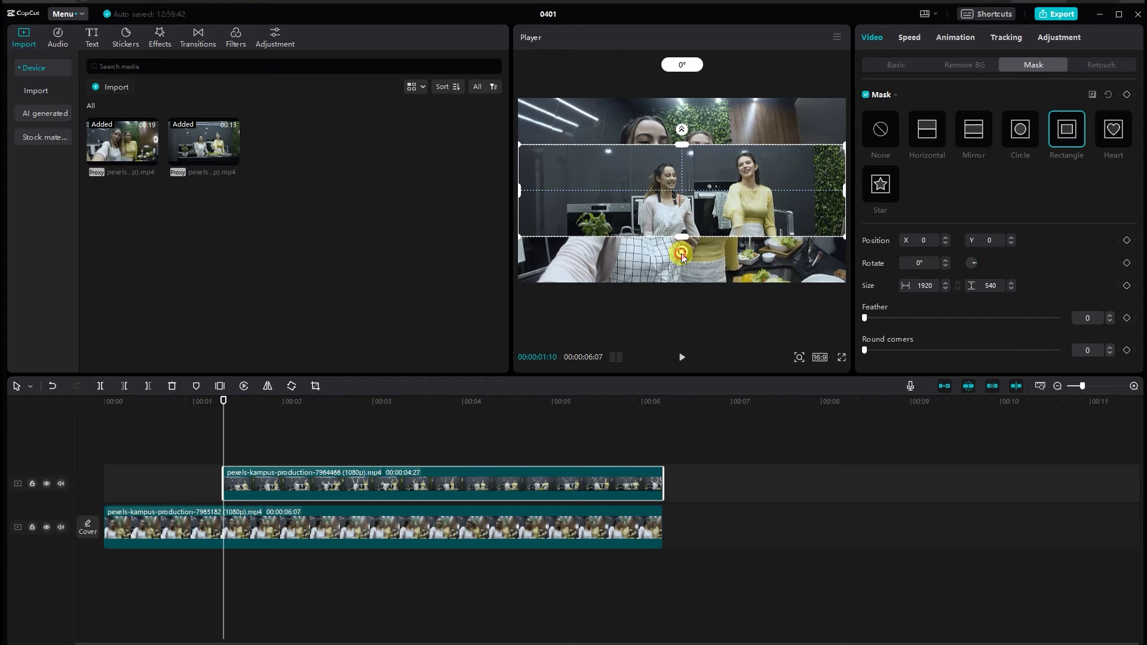
left_click_drag(682, 256, 695, 252)
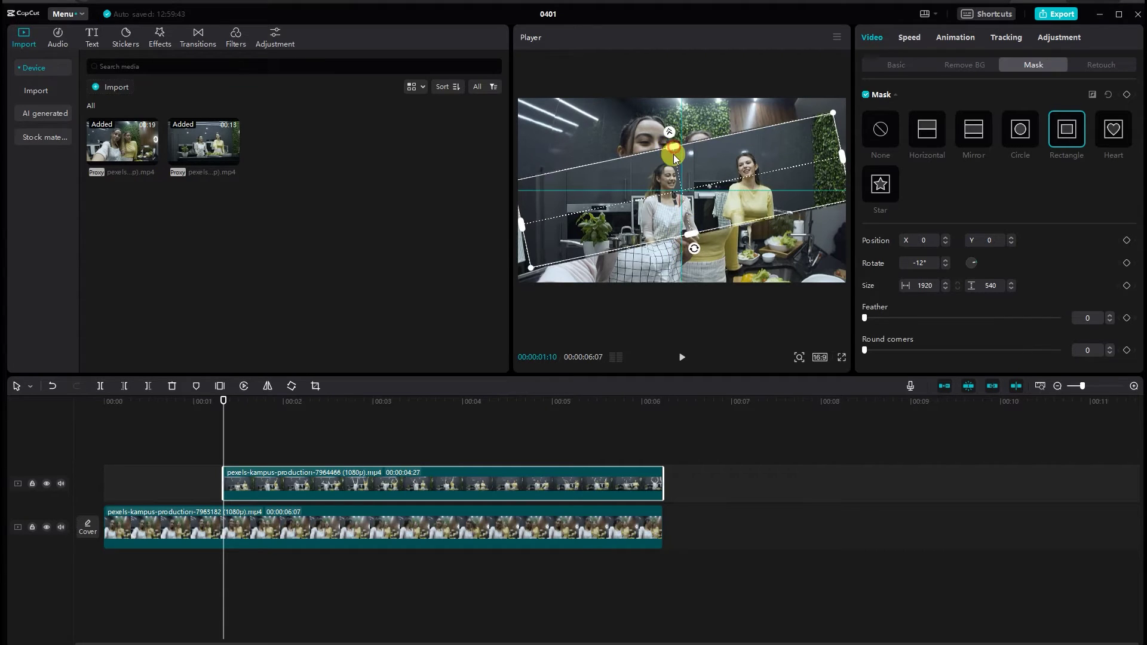
left_click_drag(674, 157, 679, 181)
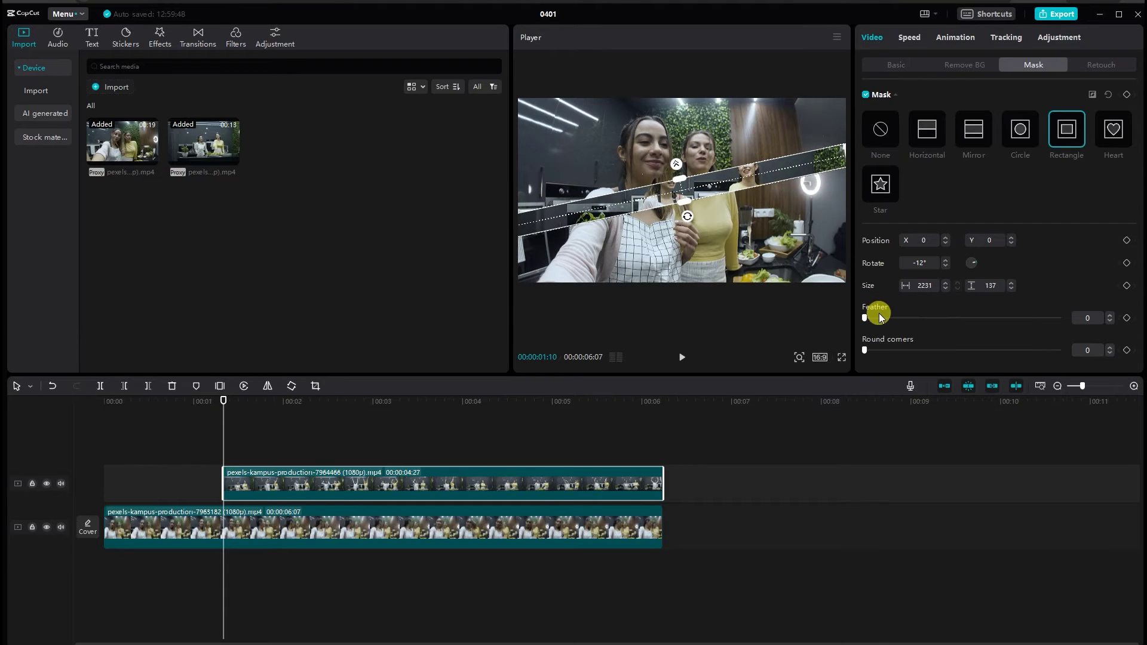
left_click_drag(879, 316, 905, 317)
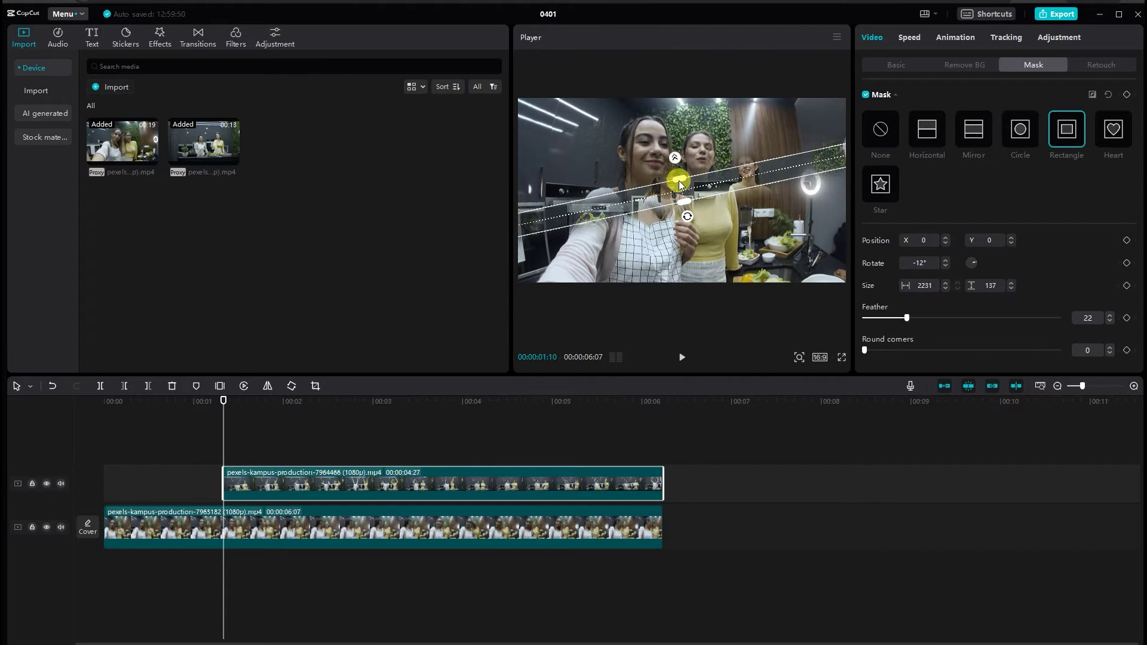
left_click_drag(679, 180, 680, 189)
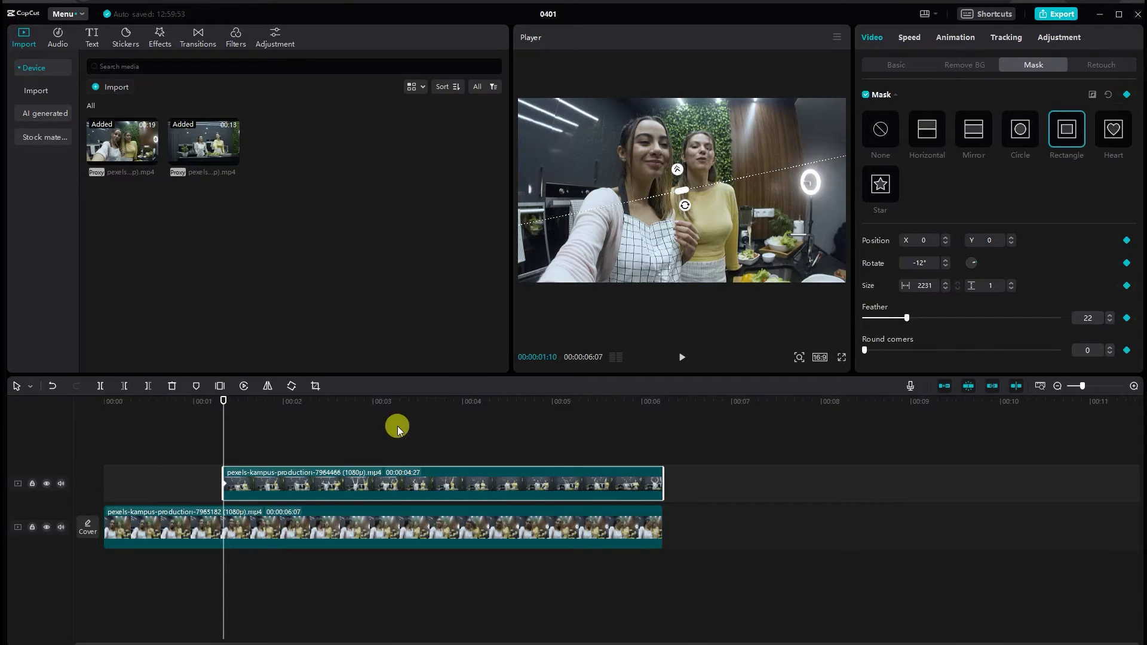
Step: At 00:00:02:14, open the mask to 1910 high and reduce its feather to 0
left_click_drag(223, 436, 326, 452)
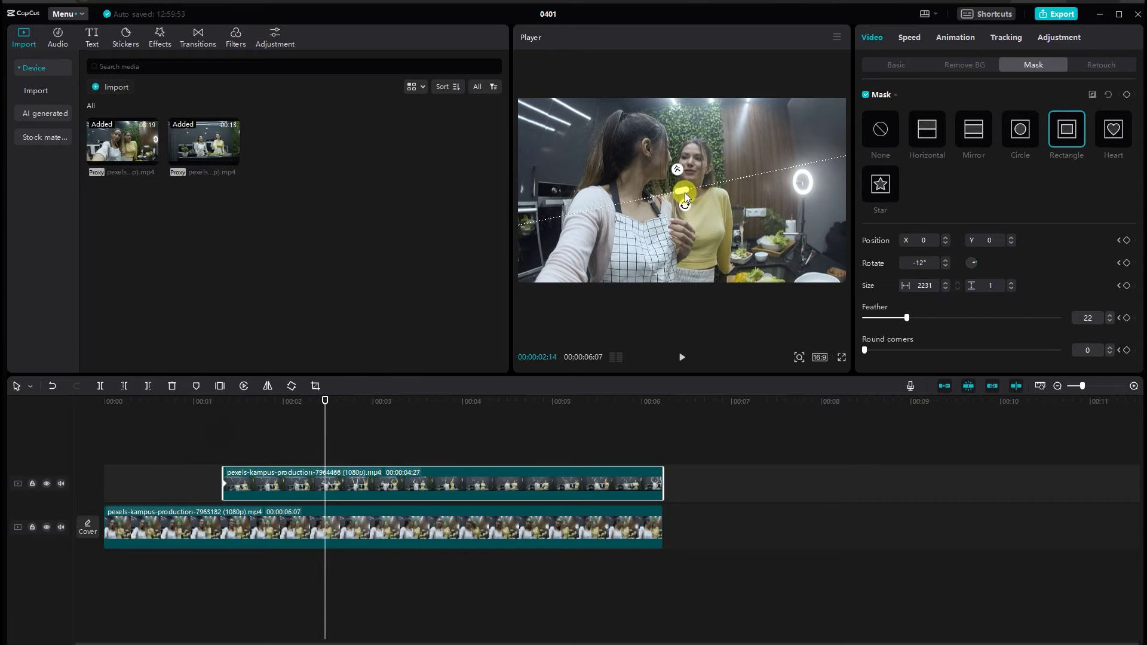
left_click_drag(684, 192, 737, 347)
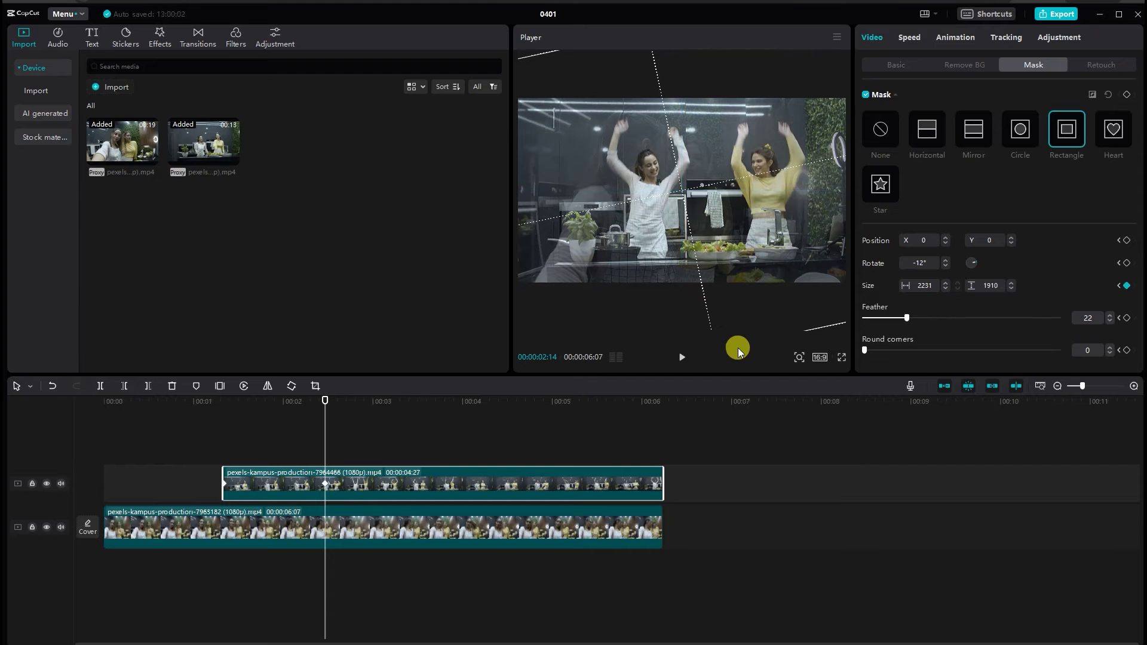
key("ctrl+z")
key("ctrl+shift+z")
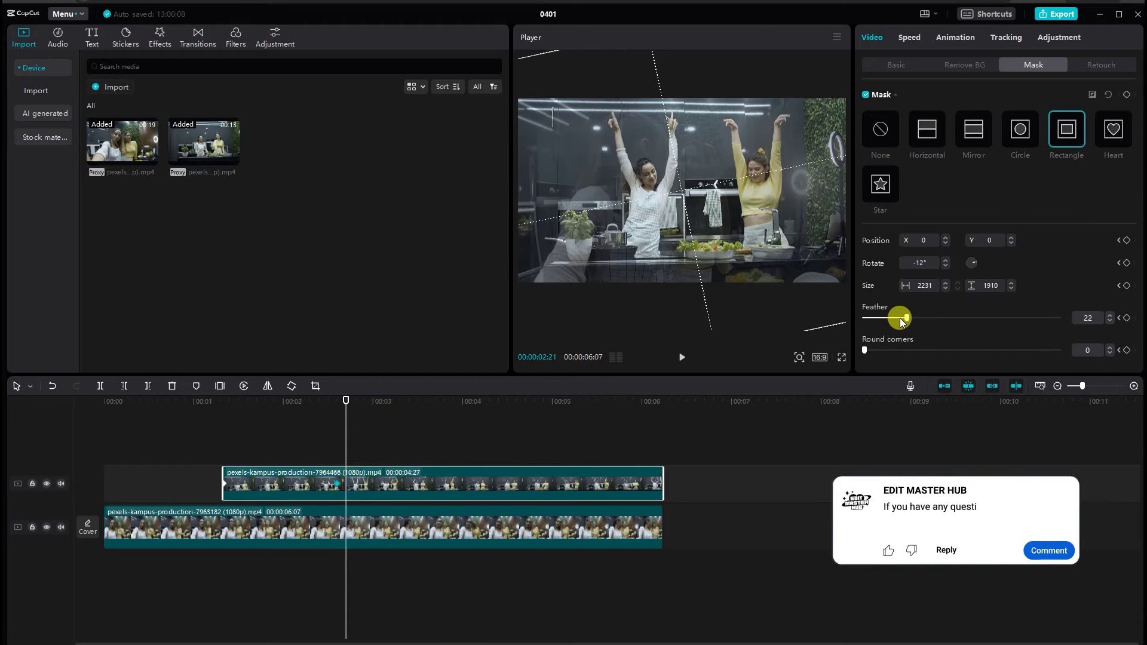
left_click_drag(906, 317, 872, 319)
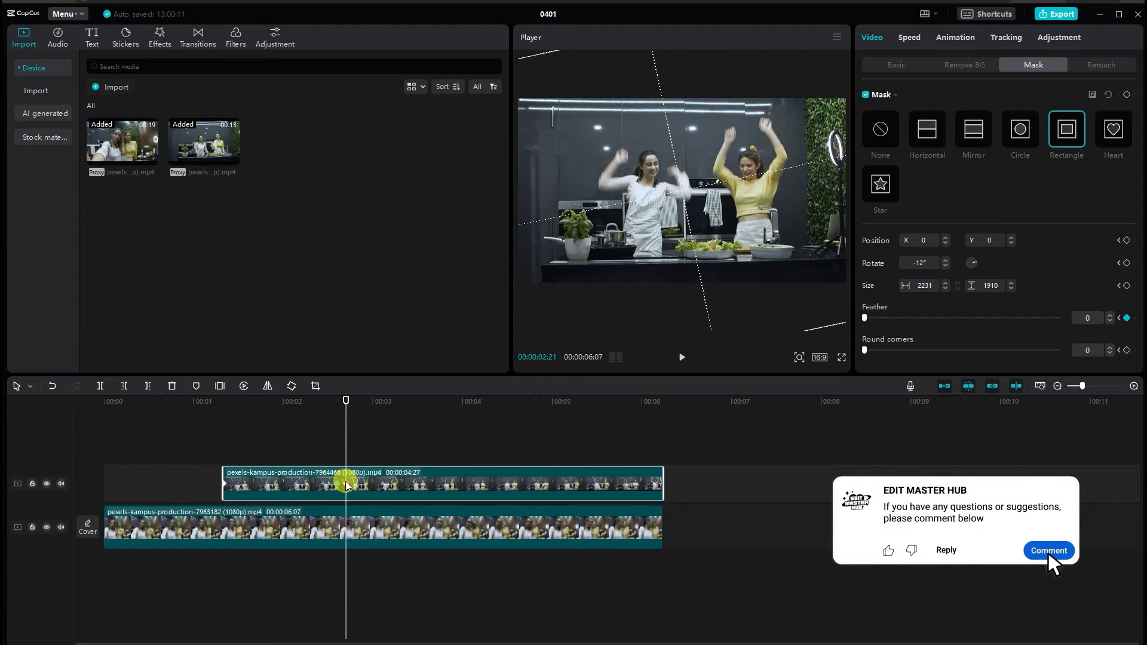
left_click(204, 426)
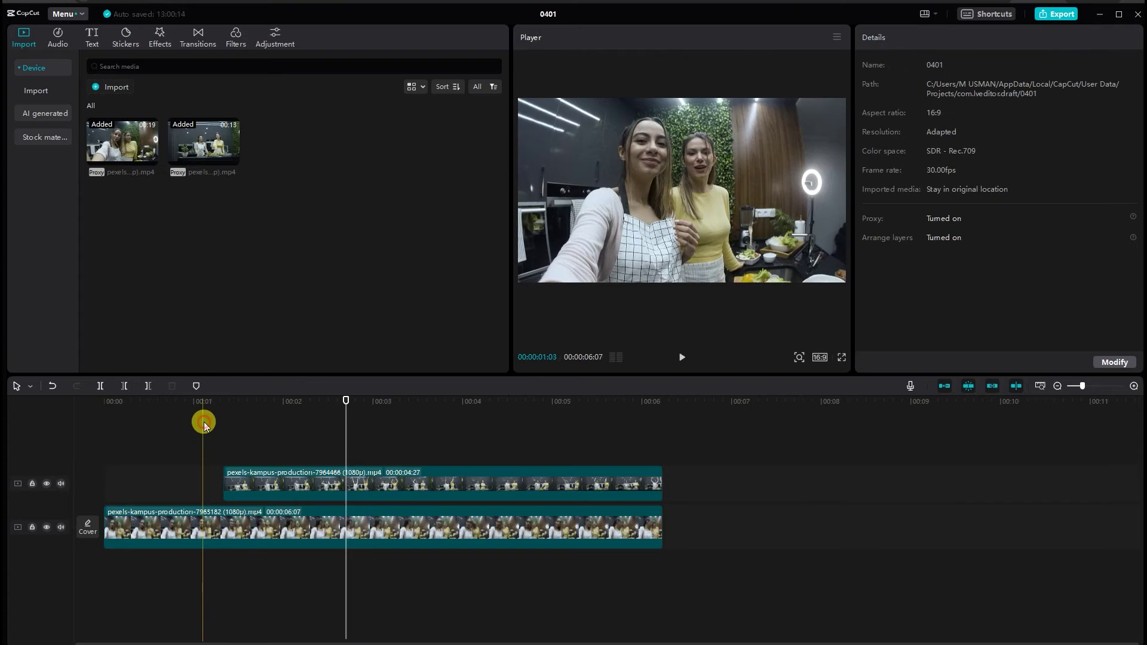
left_click(683, 358)
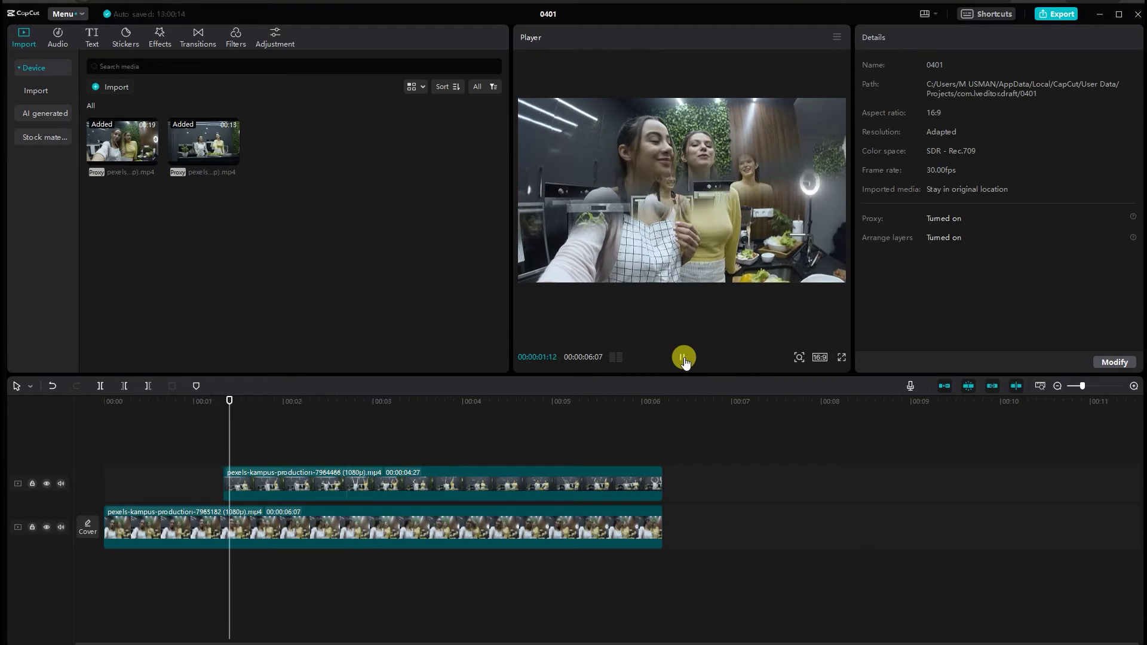
left_click(683, 358)
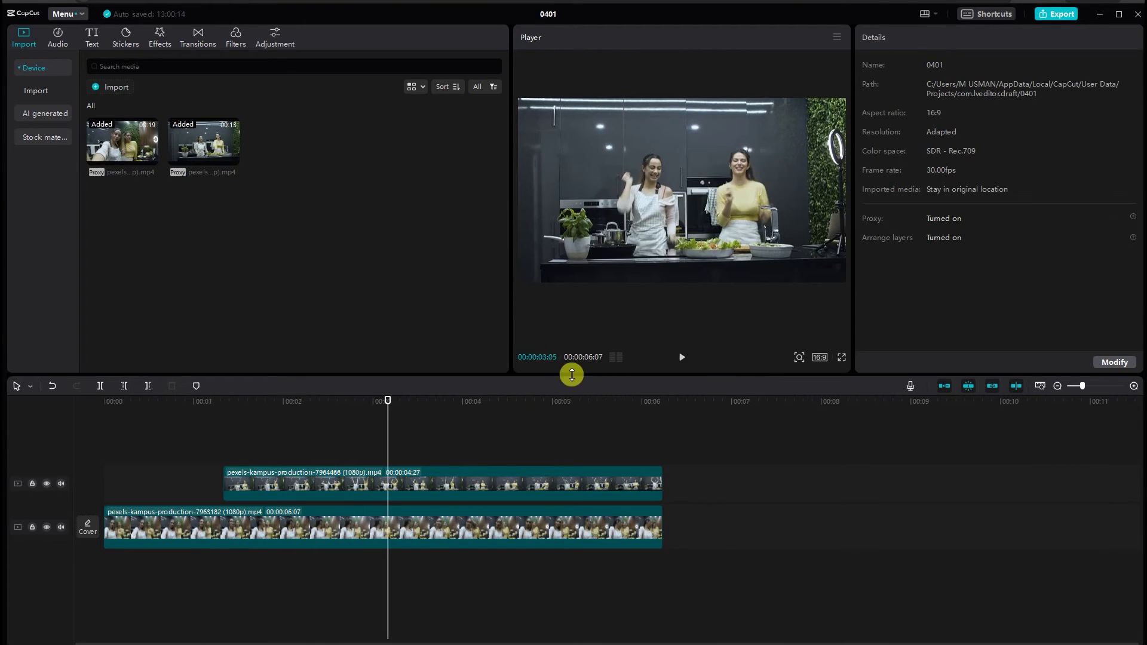
left_click(433, 478)
left_click(374, 482)
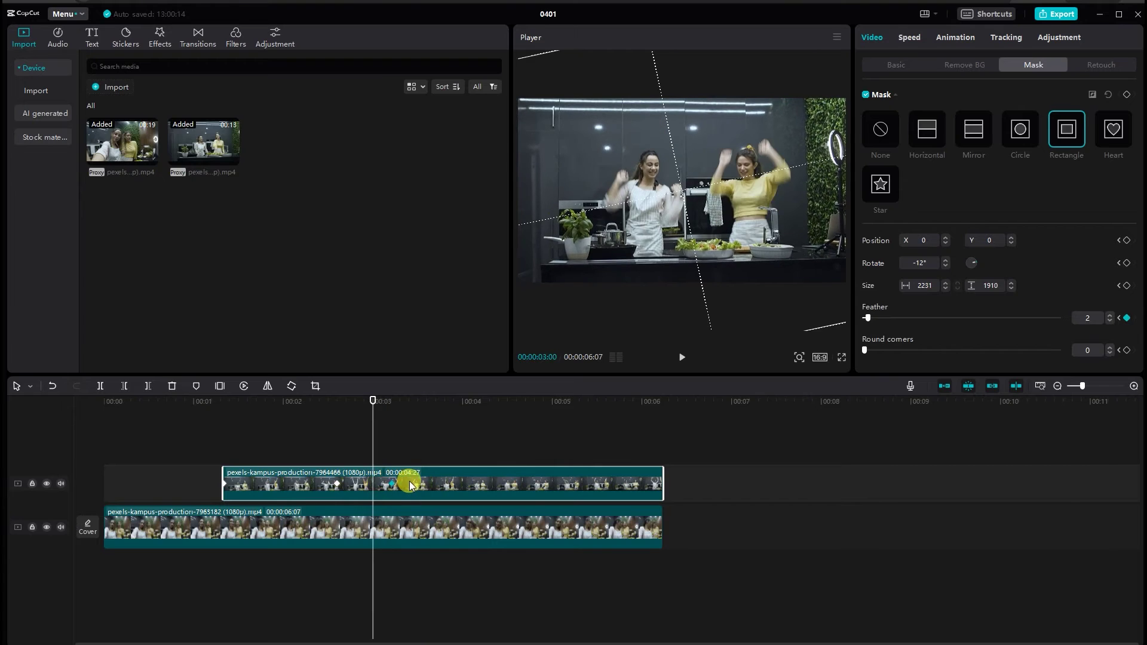
left_click(337, 485)
left_click(345, 428)
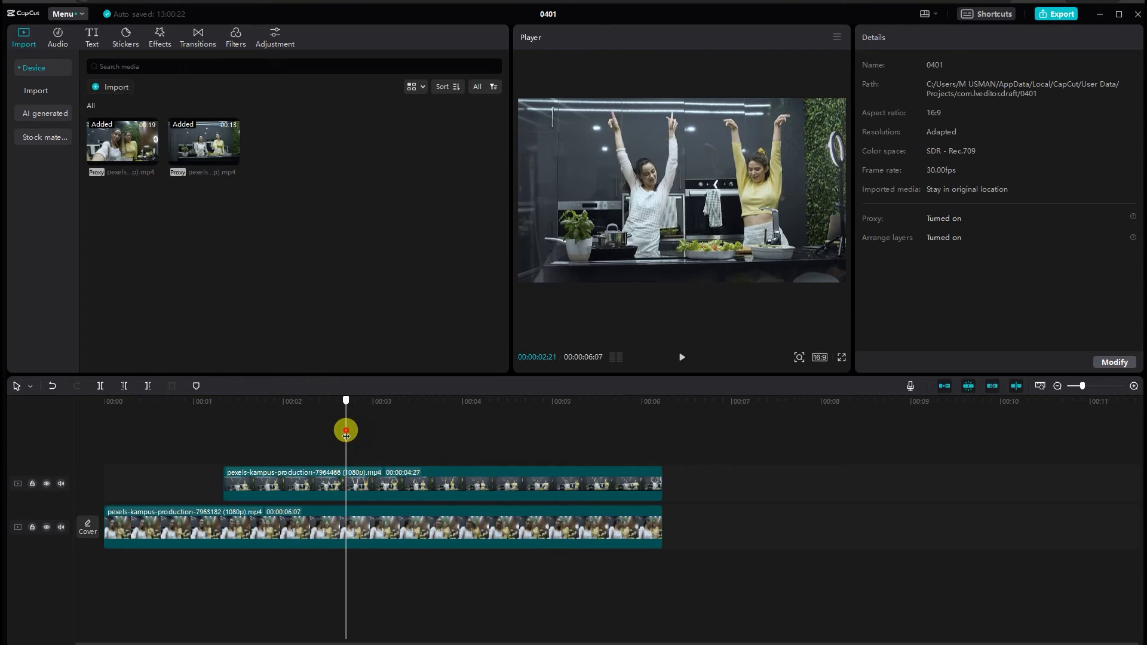
left_click(91, 412)
key("space")
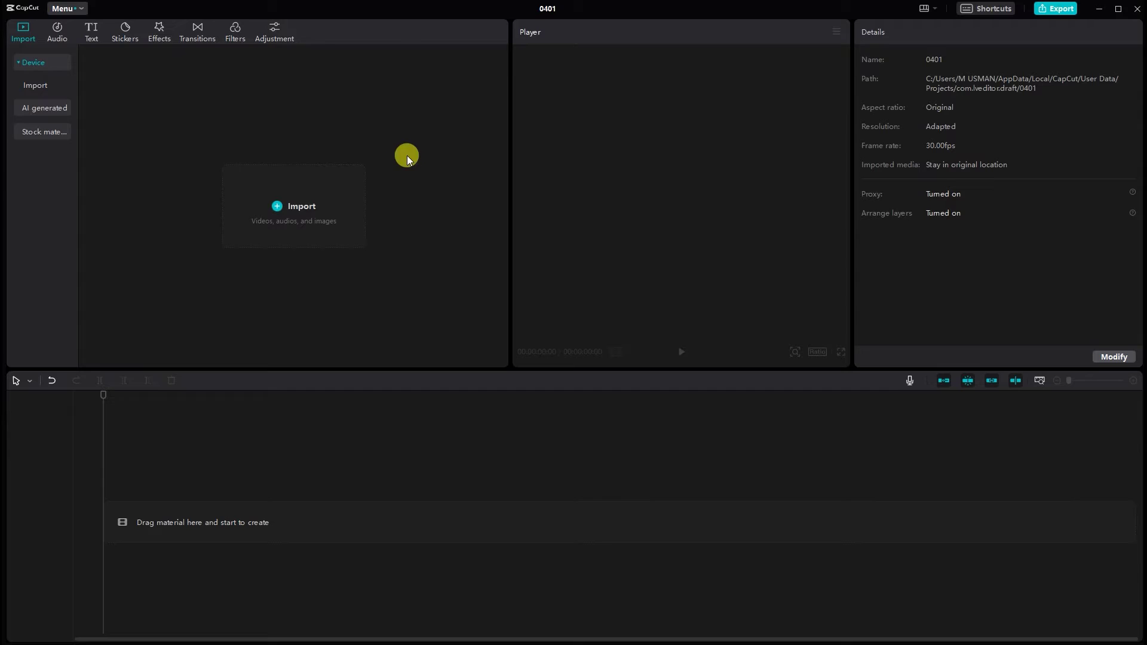
Step: Import Vertical Line.PNG, the mikhail-nilov clip and pexels_videos_2786540 into the media library
left_click(316, 194)
scroll(302, 158, "down", 3)
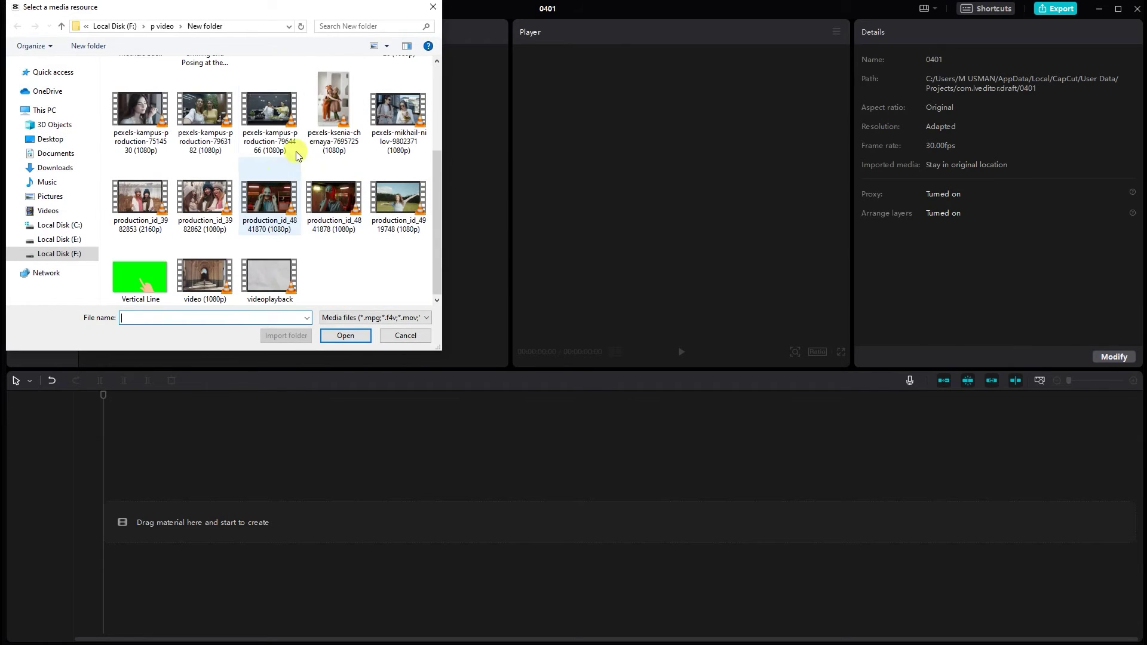
left_click(149, 274)
left_click(398, 111, "ctrl")
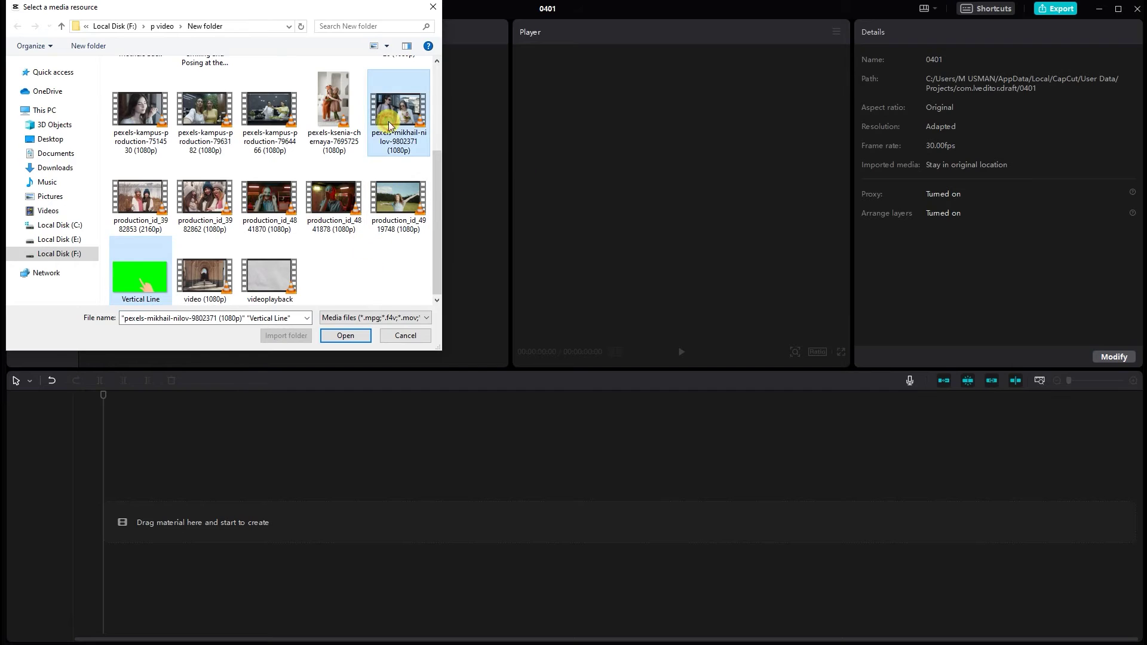
scroll(334, 179, "up", 5)
left_click(270, 194, "ctrl")
left_click(345, 335)
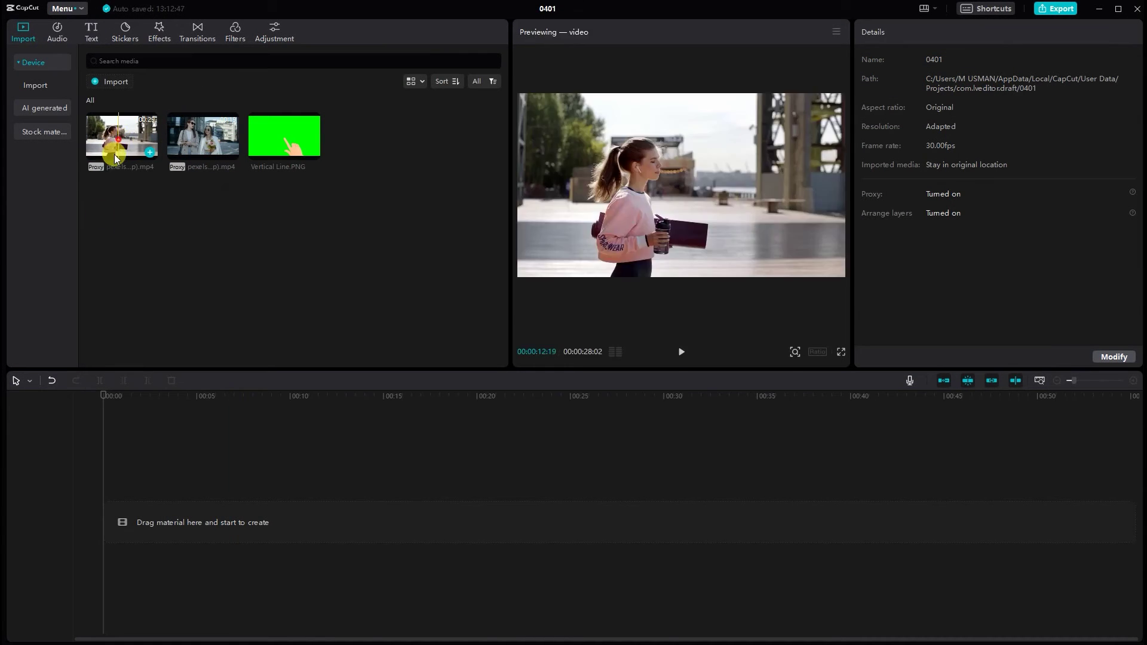
Step: Put pexels 2786540 on the main track, trimmed to 00:00:21:16, with the mikhail-nilov clip above near 3 s
left_click_drag(115, 157, 101, 544)
left_click_drag(179, 117, 170, 485)
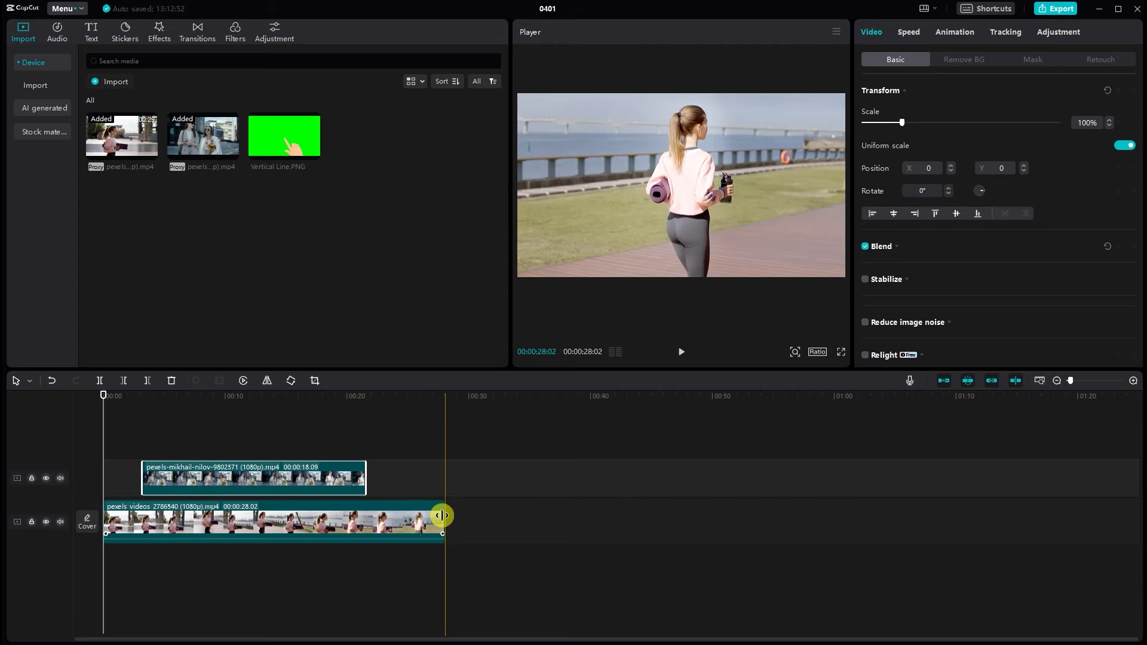
left_click_drag(442, 515, 368, 517)
left_click(1133, 381)
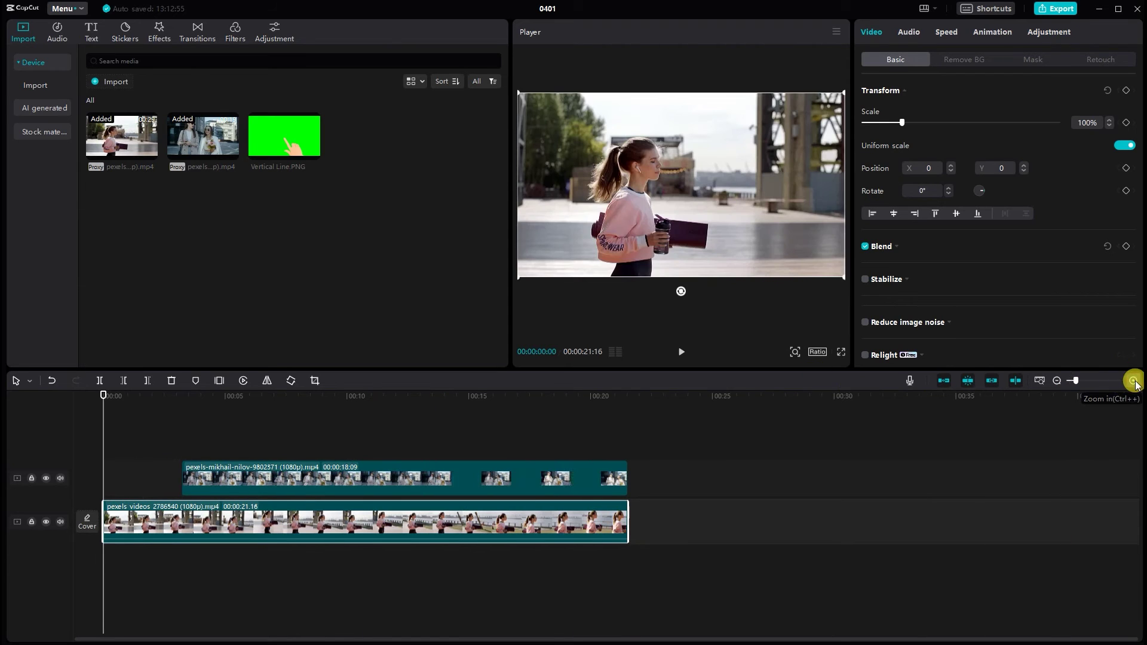
left_click(184, 466)
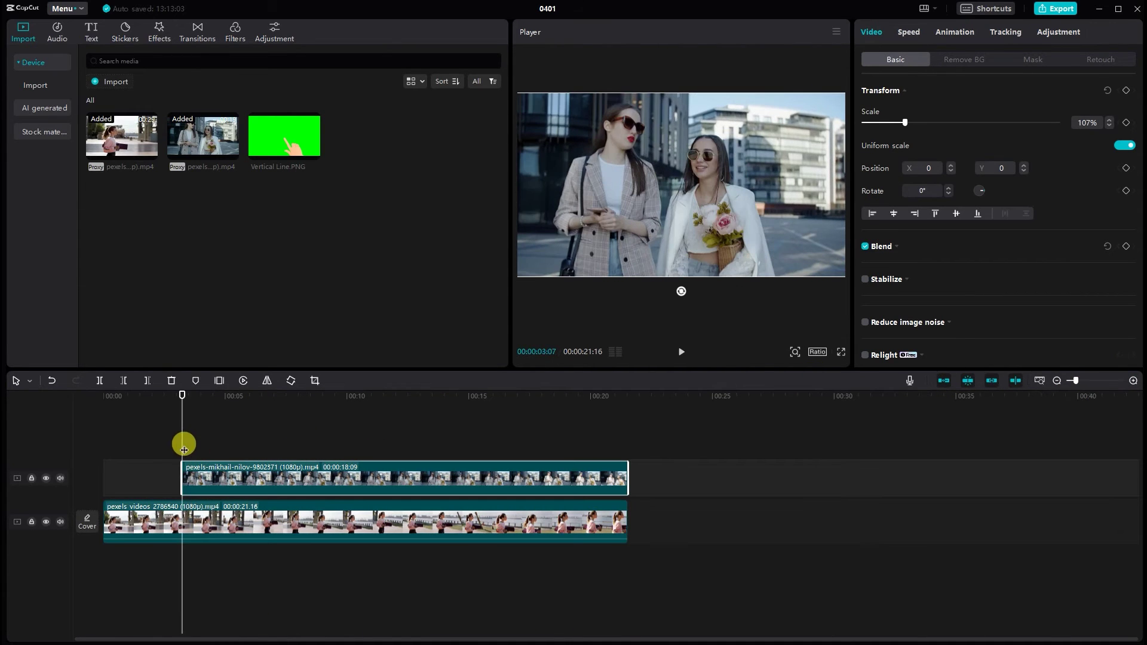
Step: Add a full-height rectangle mask to the mikhail-nilov clip, narrowed to a thin strip at X -974
left_click(1039, 62)
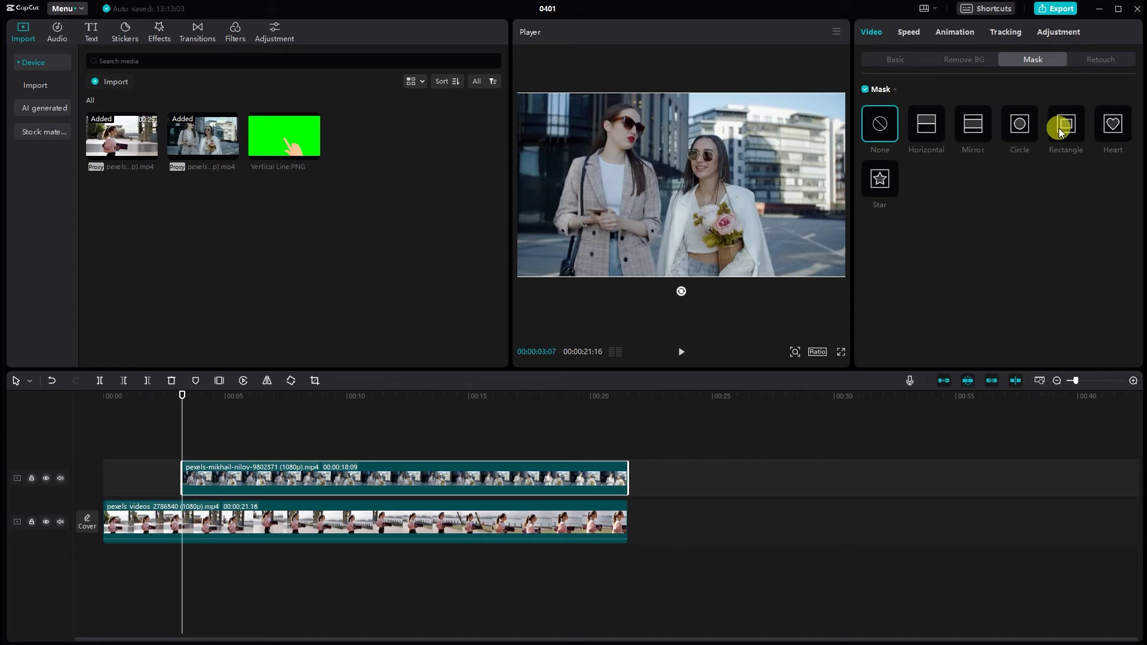
left_click(1066, 123)
left_click_drag(688, 127, 692, 92)
left_click_drag(769, 188, 681, 184)
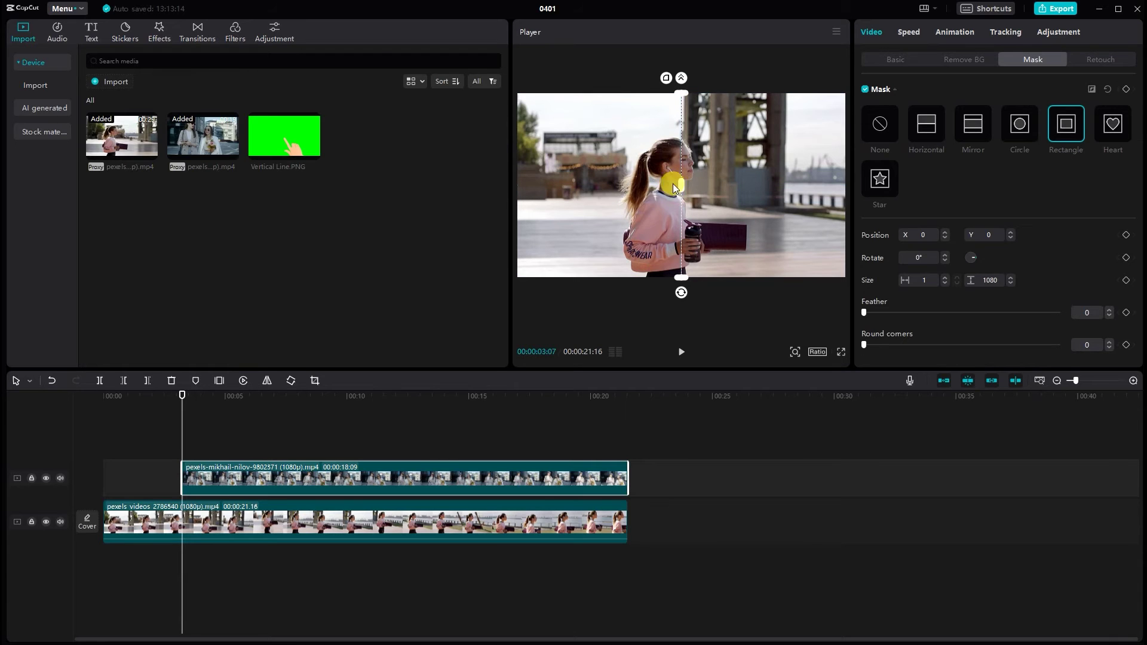
left_click_drag(676, 196, 512, 187)
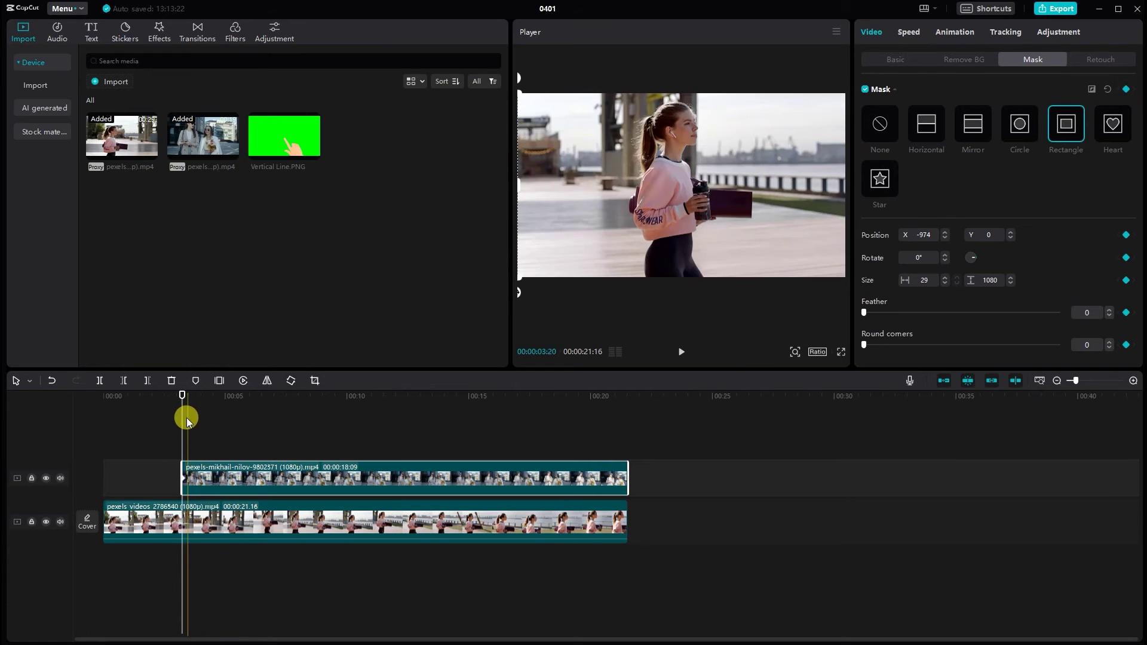
Step: At about 7 seconds, widen the mask to 3902 so it covers the whole frame
left_click(281, 412)
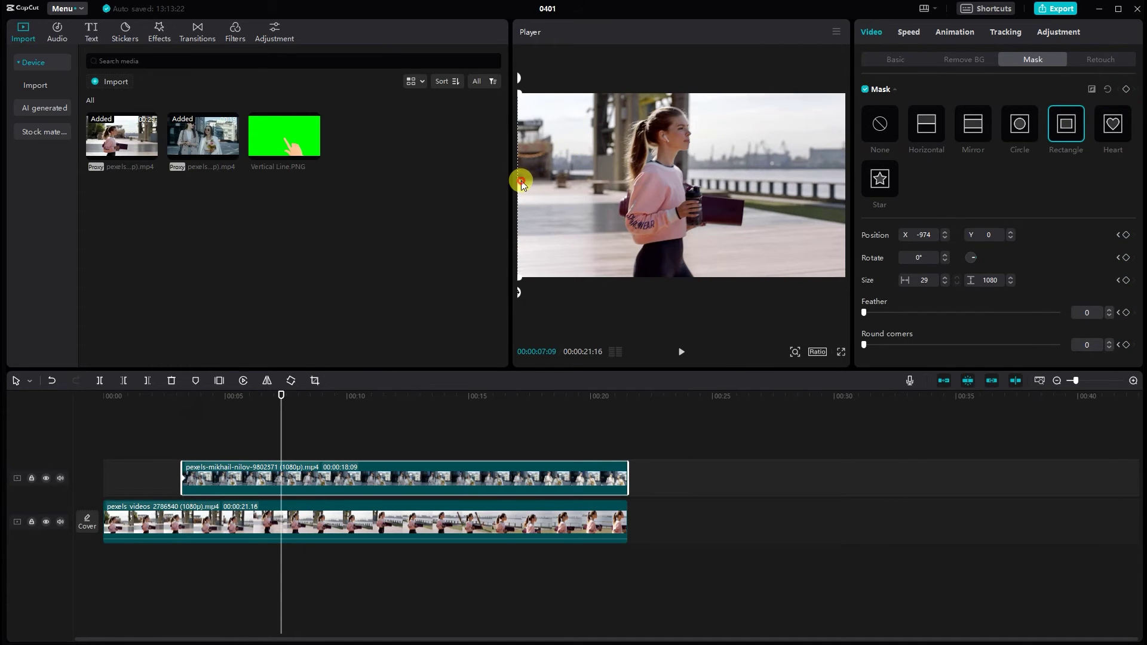
left_click_drag(522, 181, 847, 170)
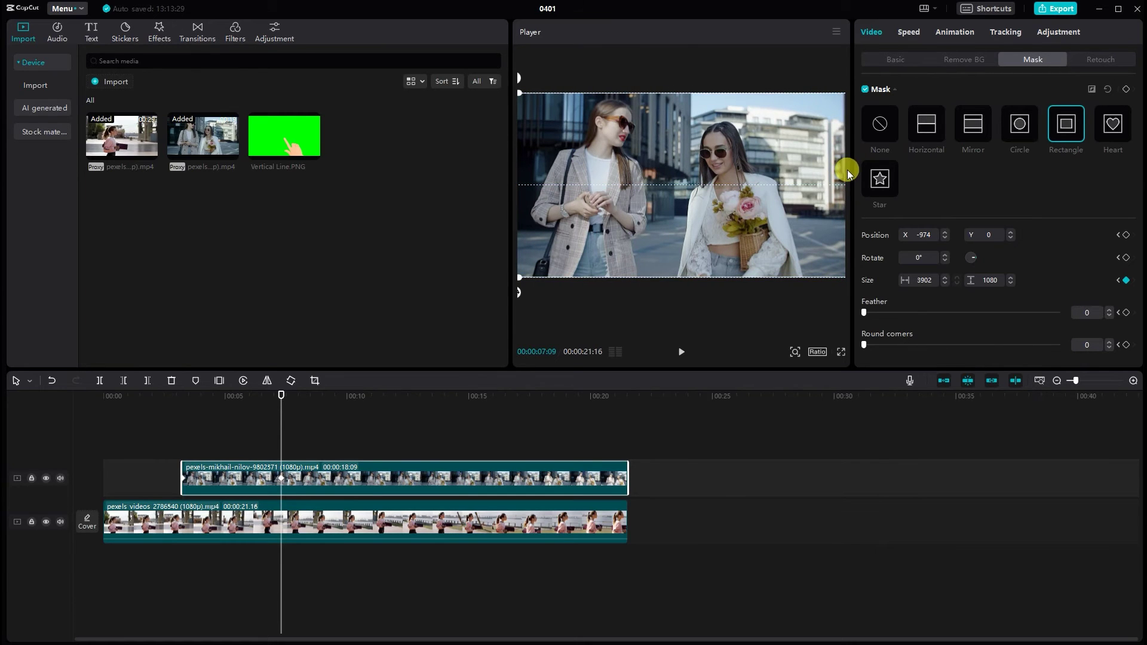
left_click(276, 459)
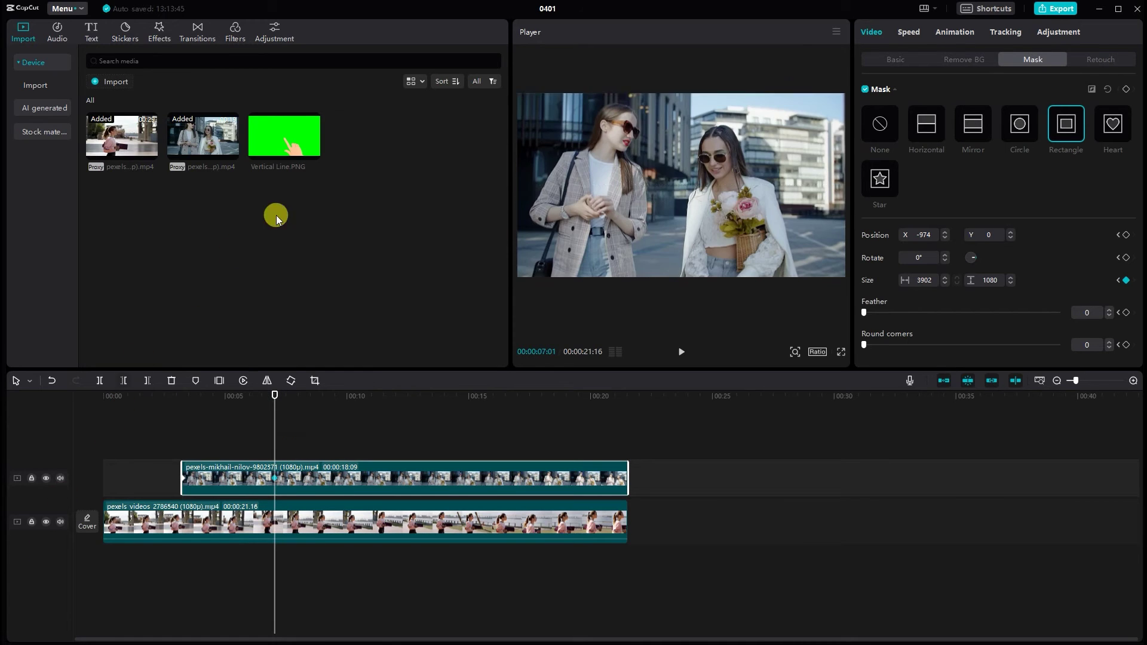
Step: Add Vertical Line.PNG on a new top track at about 3 s, enlarged and shifted lower
left_click_drag(300, 127, 225, 451)
left_click(286, 484)
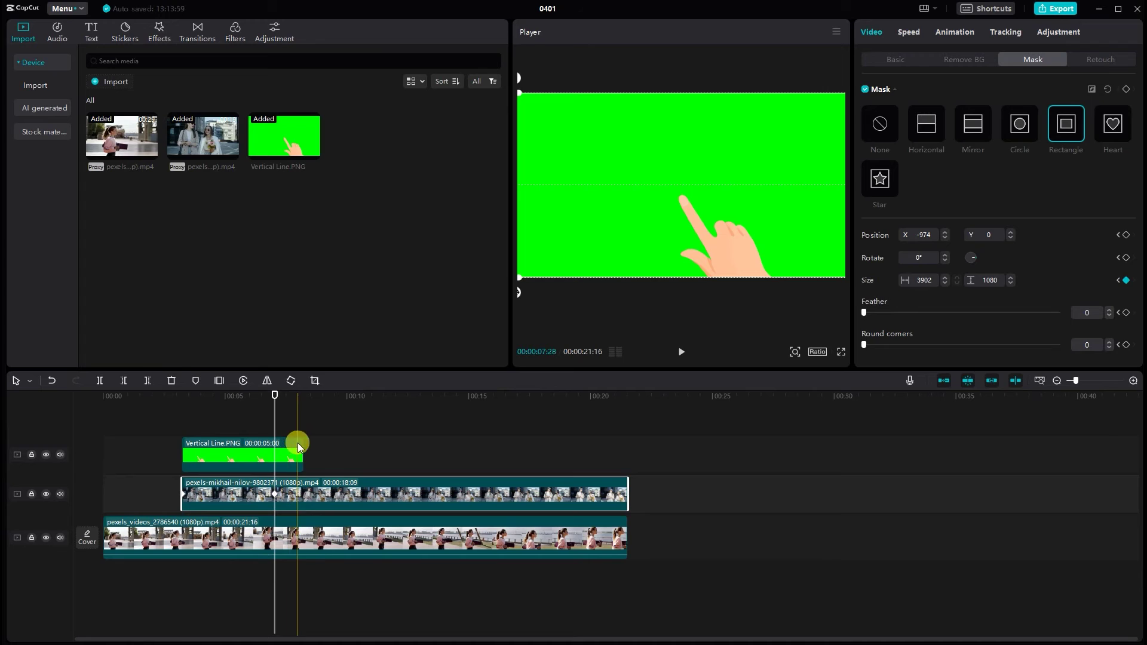
left_click(298, 447)
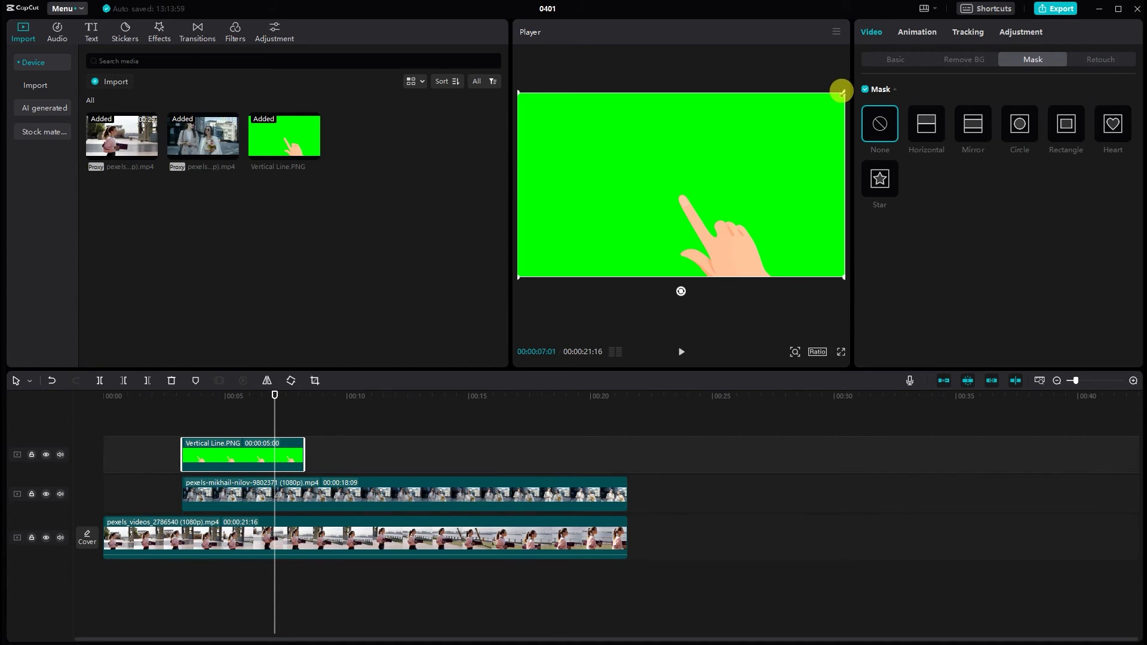
left_click_drag(841, 93, 878, 25)
left_click_drag(669, 269, 668, 263)
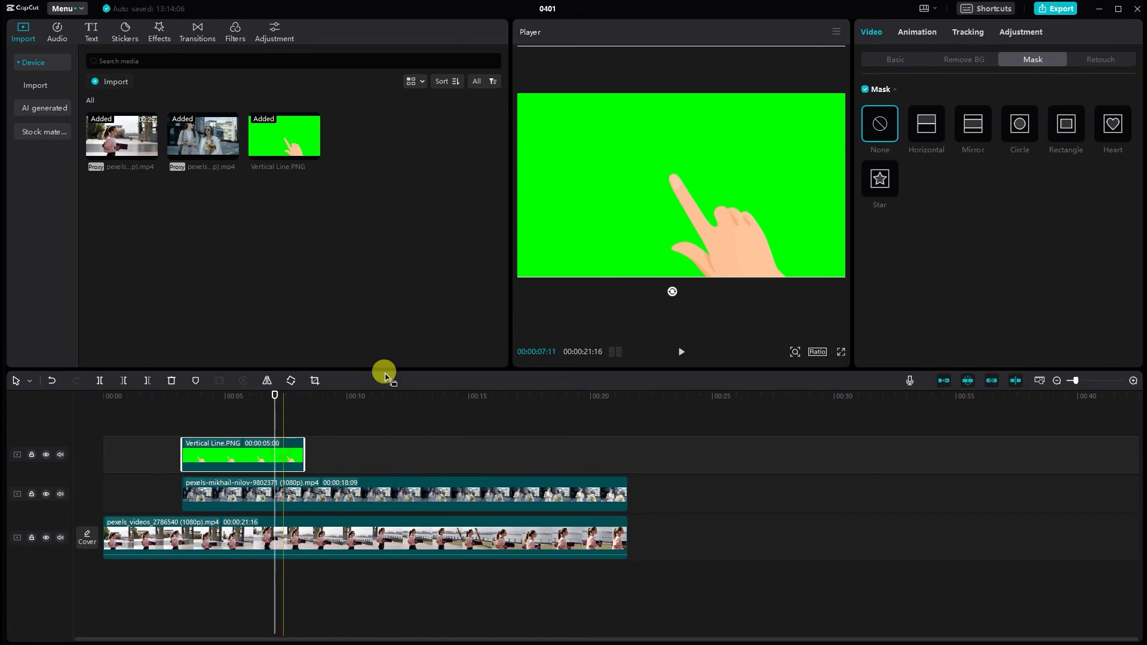
Step: Chroma-key the hand image's green background, sampling the green and raising Intensity to 100
left_click(905, 59)
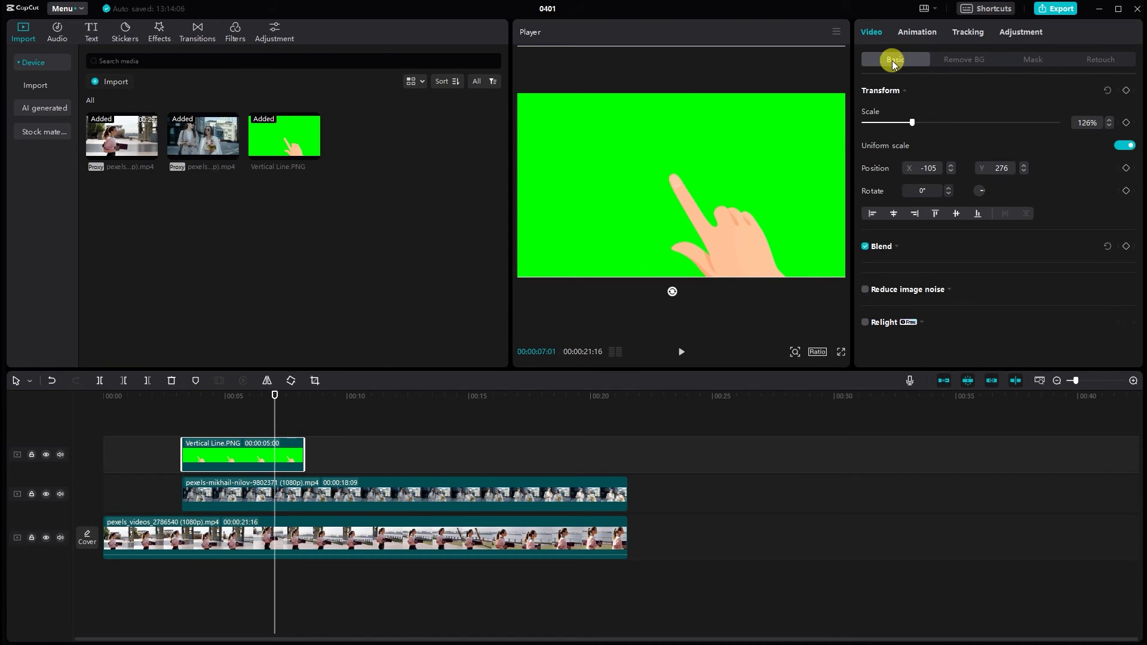
left_click(967, 58)
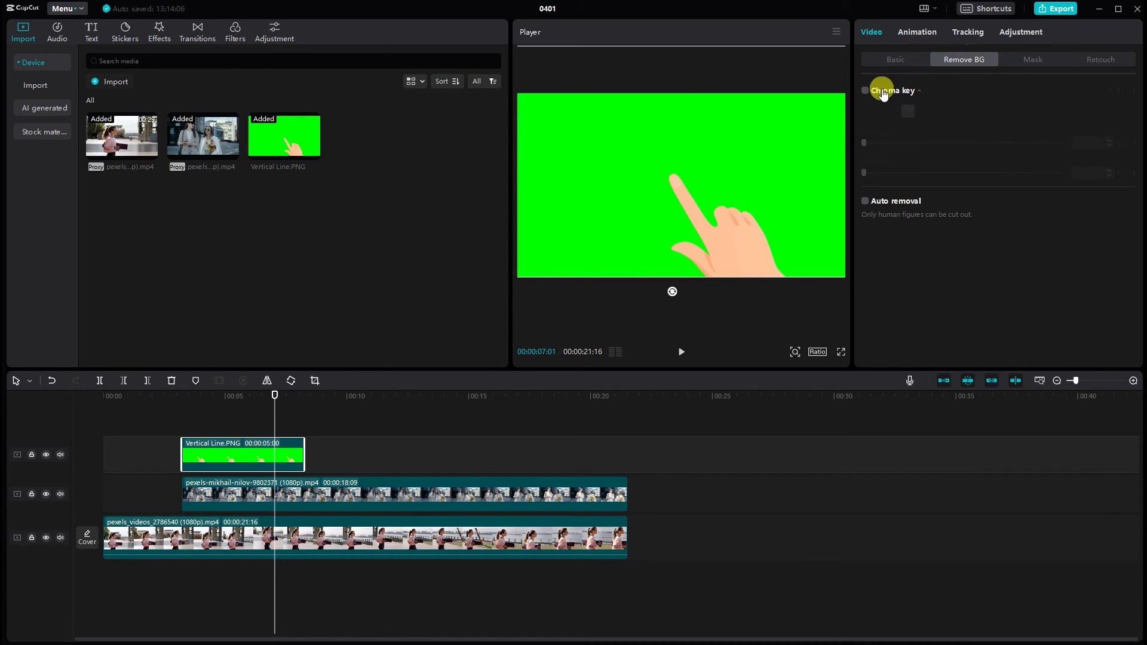
left_click(909, 111)
left_click(798, 135)
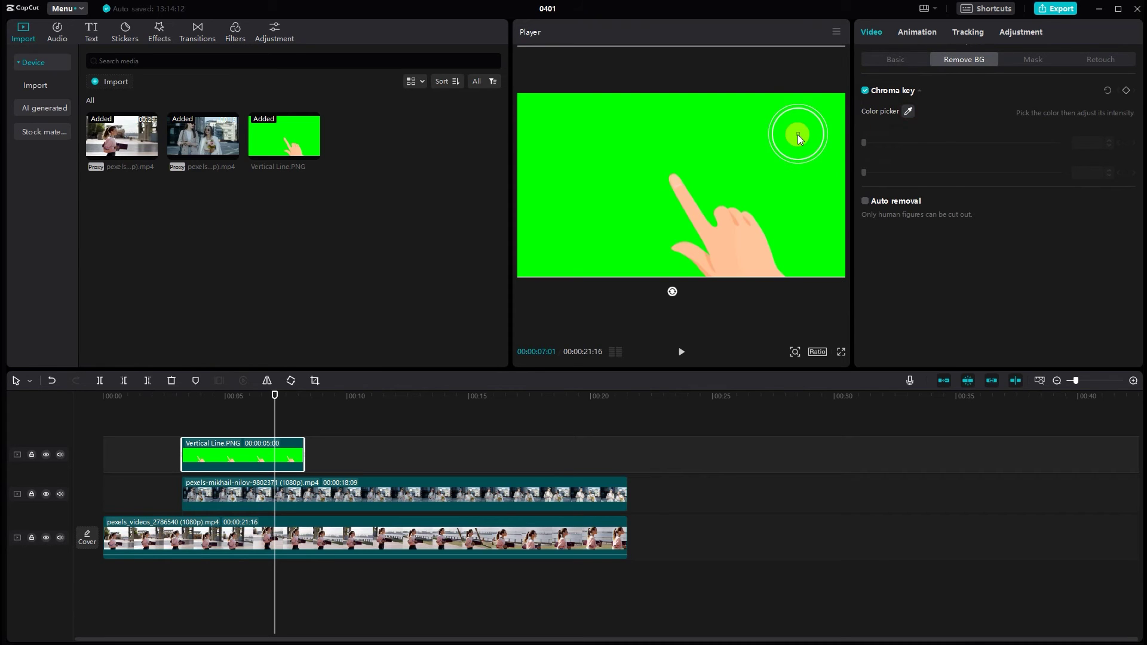
left_click_drag(925, 144, 975, 143)
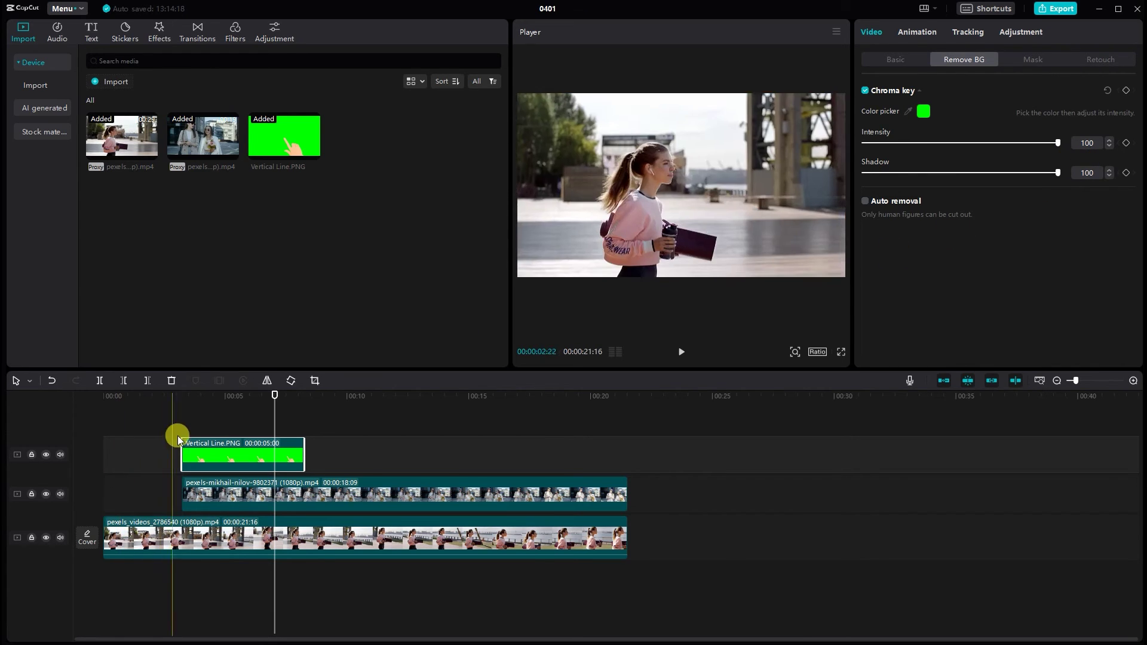
Step: At 00:00:03:07, keyframe the hand's position off-screen left at X -1945
left_click(181, 410)
left_click(197, 448)
left_click_drag(187, 421, 181, 412)
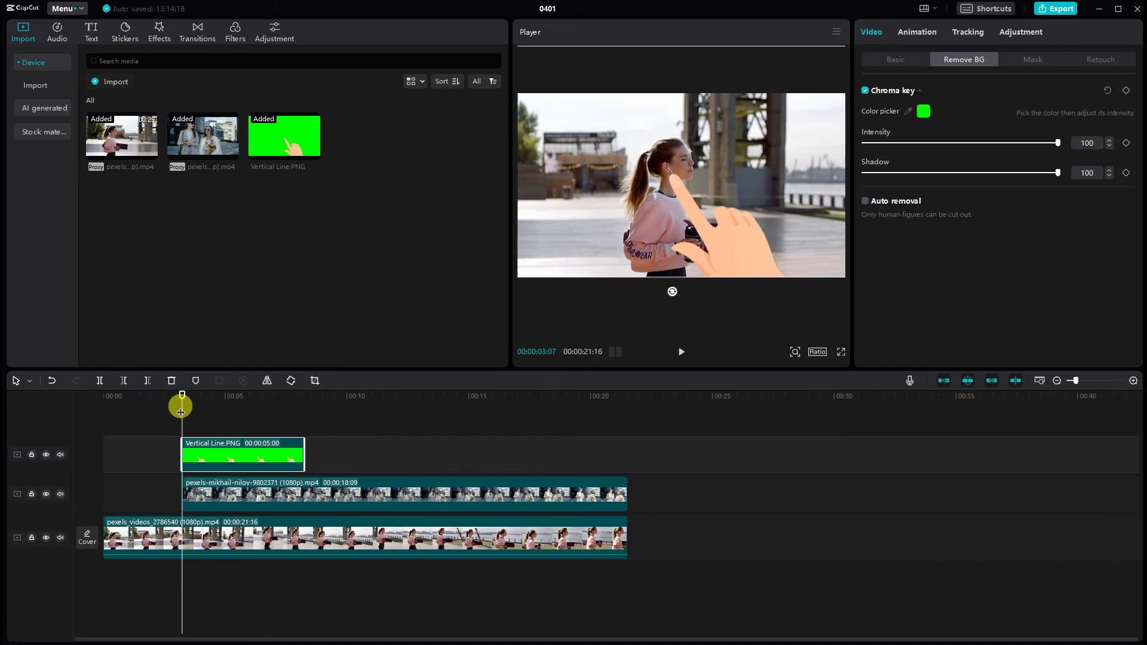
left_click_drag(714, 232, 586, 233)
left_click(926, 12)
left_click(907, 65)
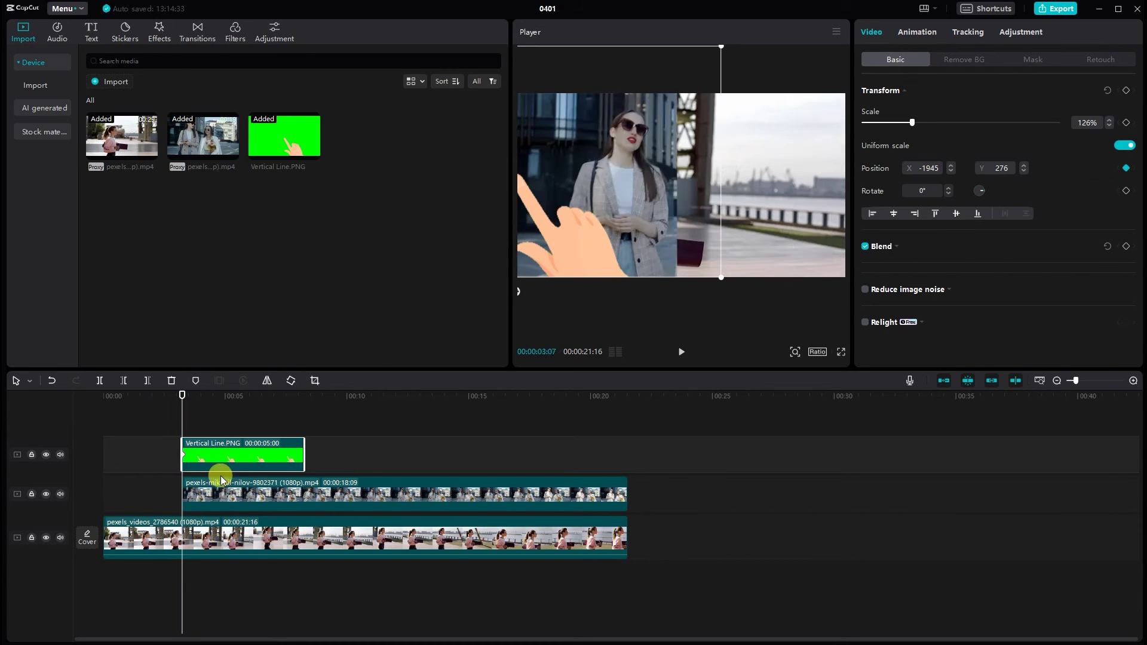
Step: At 00:00:07:00, slide the hand to X 1847 and play back the transition
left_click_drag(181, 413, 274, 445)
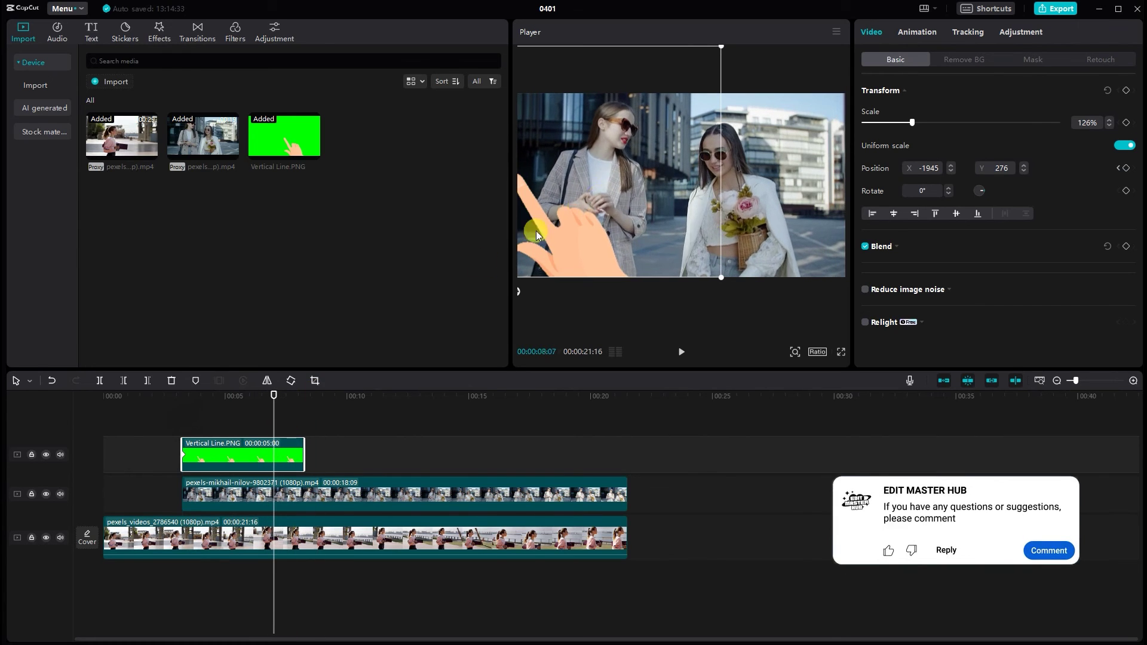
left_click_drag(586, 224, 877, 238)
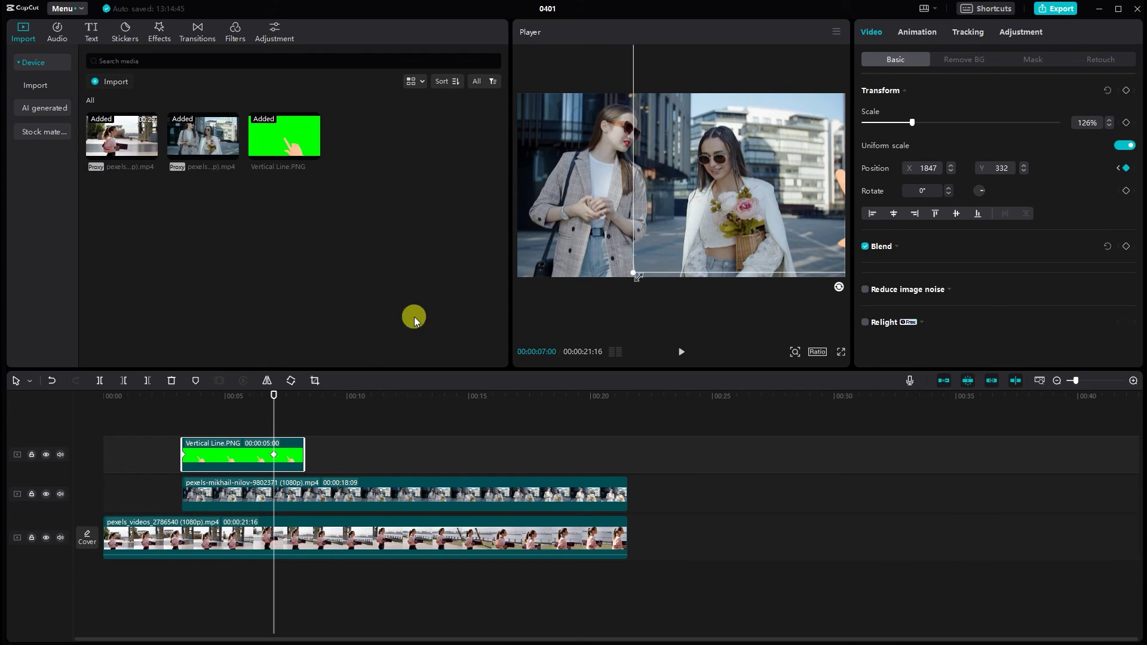
left_click(161, 420)
key("space")
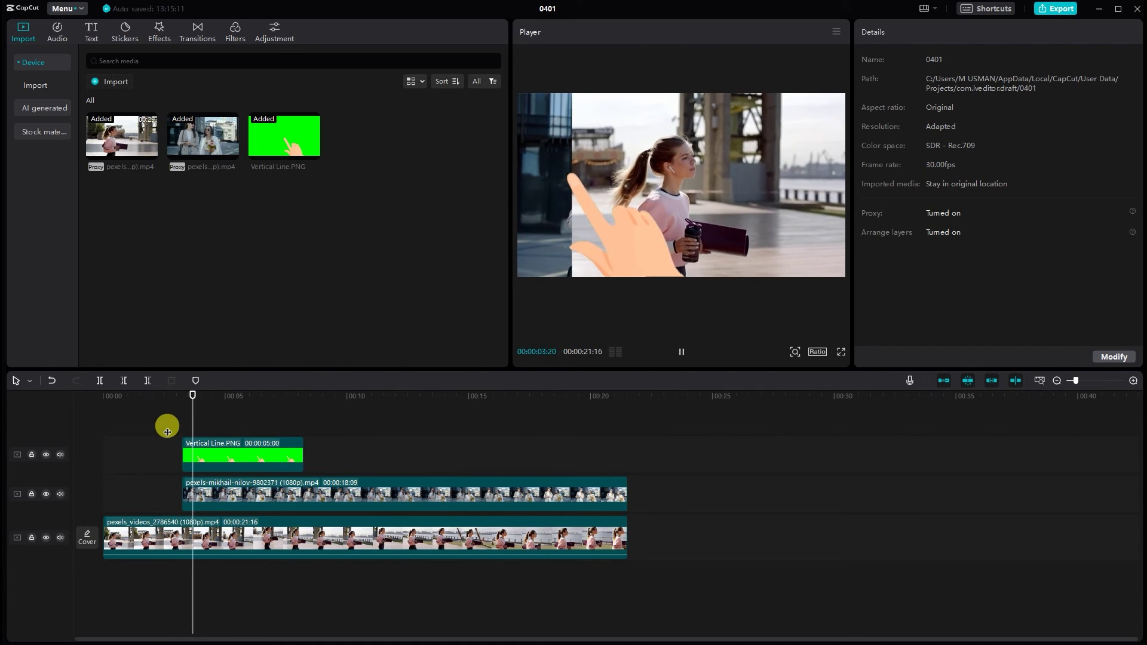